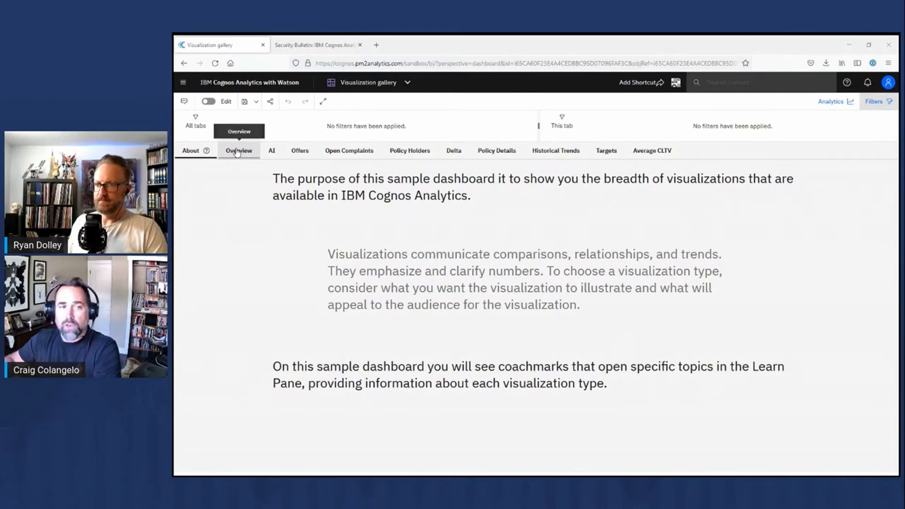
- Browse the dashboard's Overview, Policy Details and Open Complaints pages, then display Historical Trends
click(236, 154)
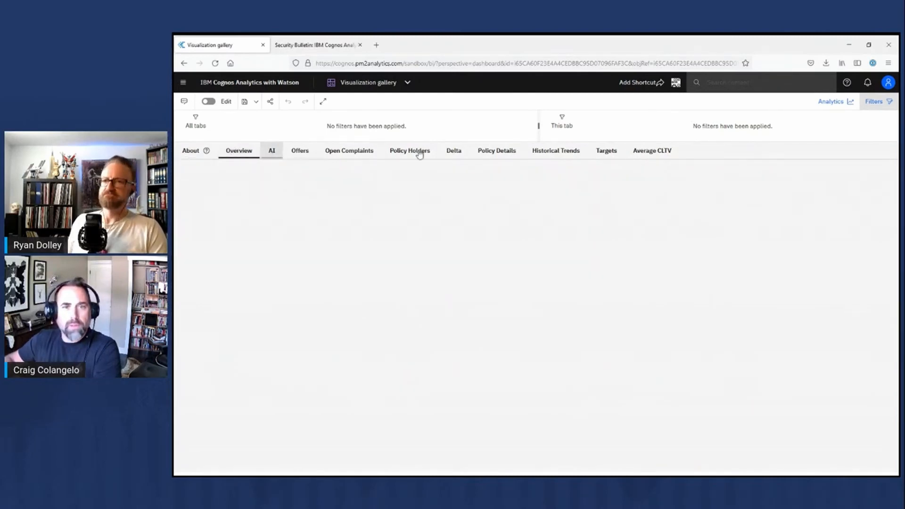
click(499, 156)
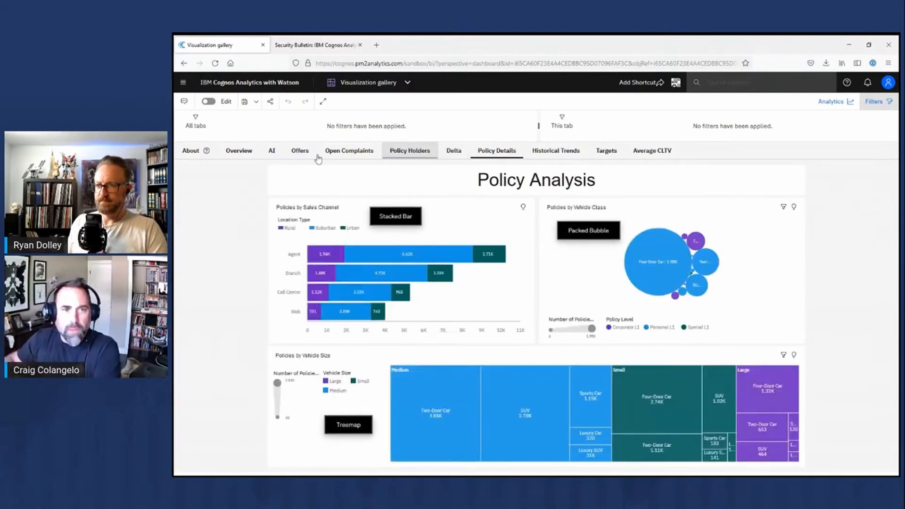
click(357, 152)
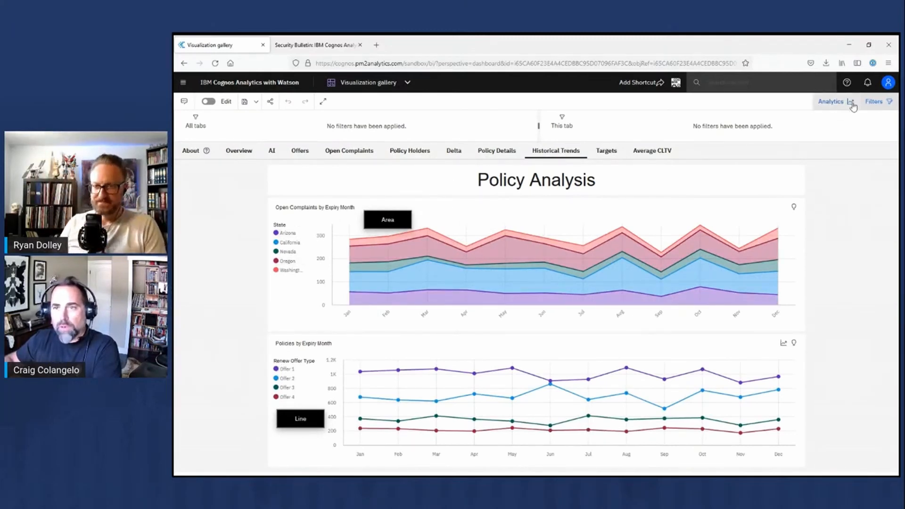
- Hide the filter bar and turn on Forecast and Insights for the Policies by Expiry Month line chart
click(880, 103)
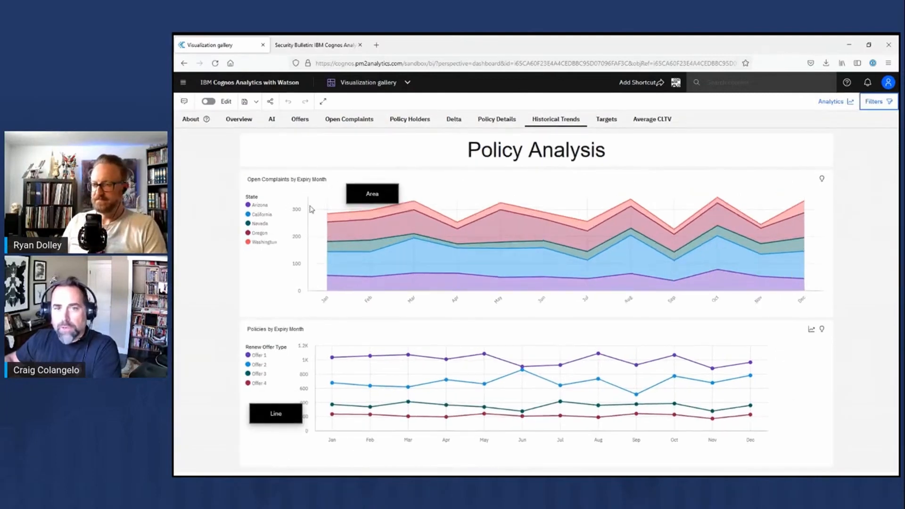
click(839, 104)
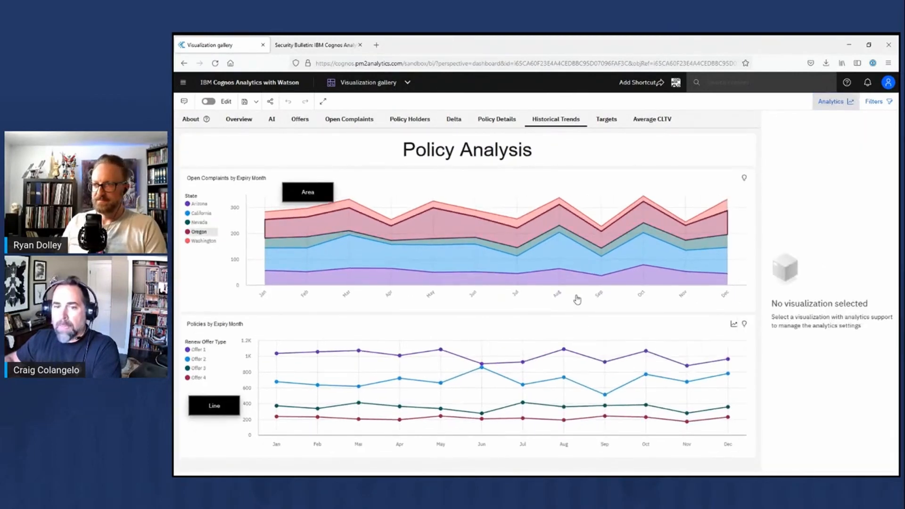
click(626, 328)
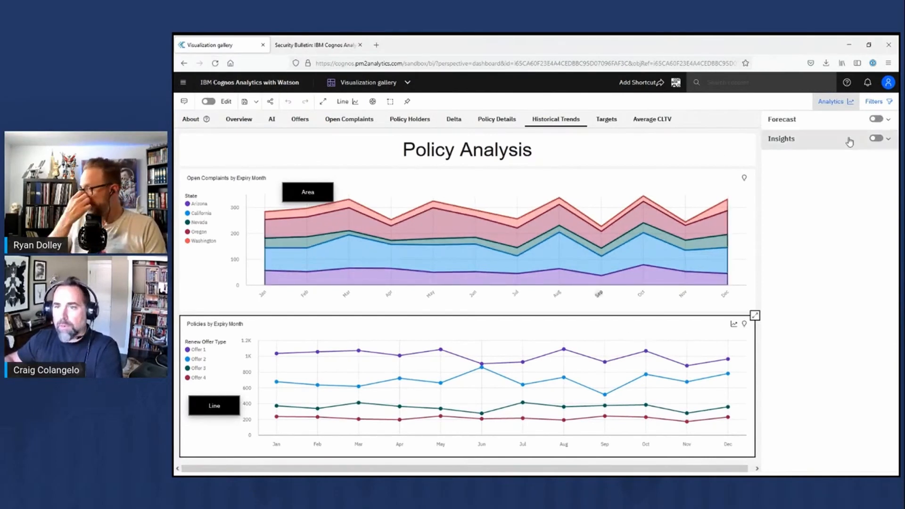
click(876, 119)
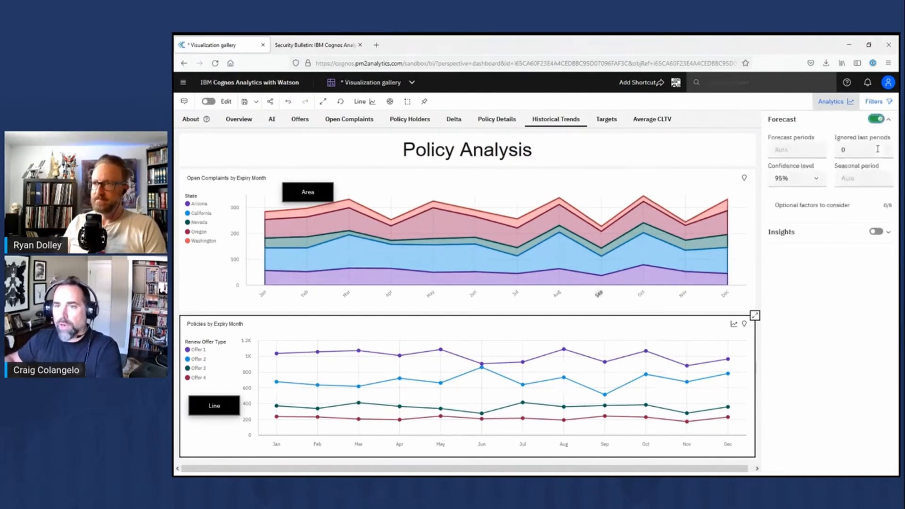
click(876, 232)
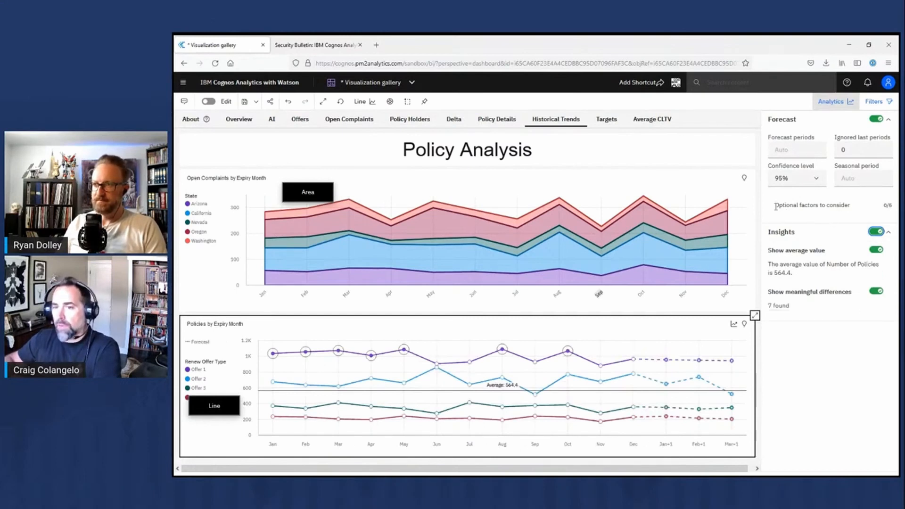
drag(776, 206, 853, 206)
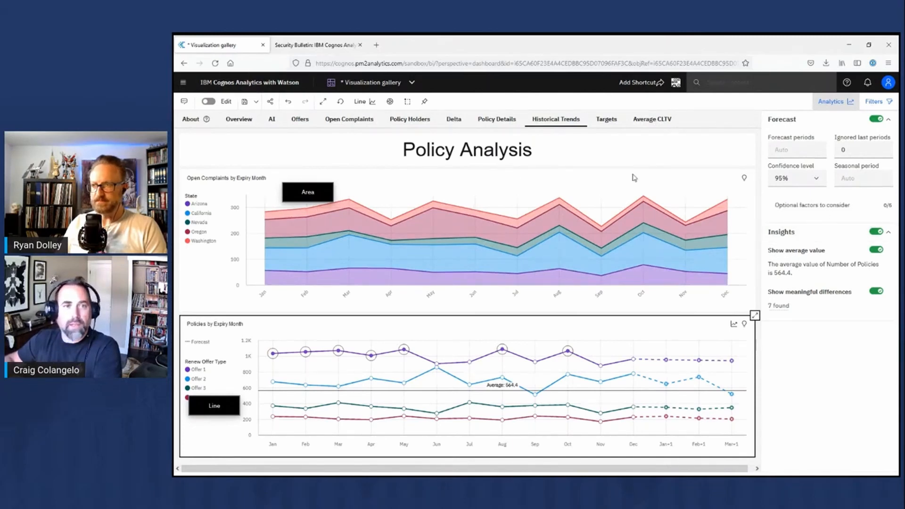
- Switch the dashboard to edit mode and maximize the Policies by Expiry Month chart
click(208, 102)
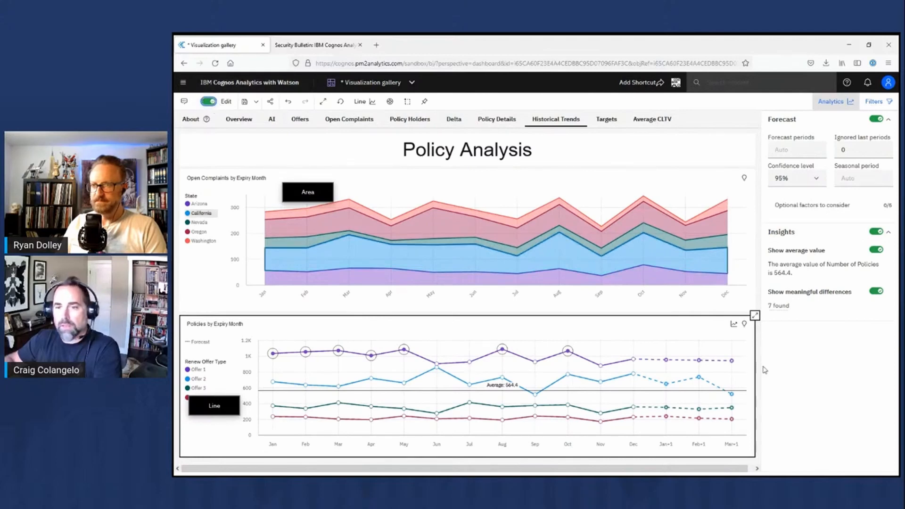
click(755, 315)
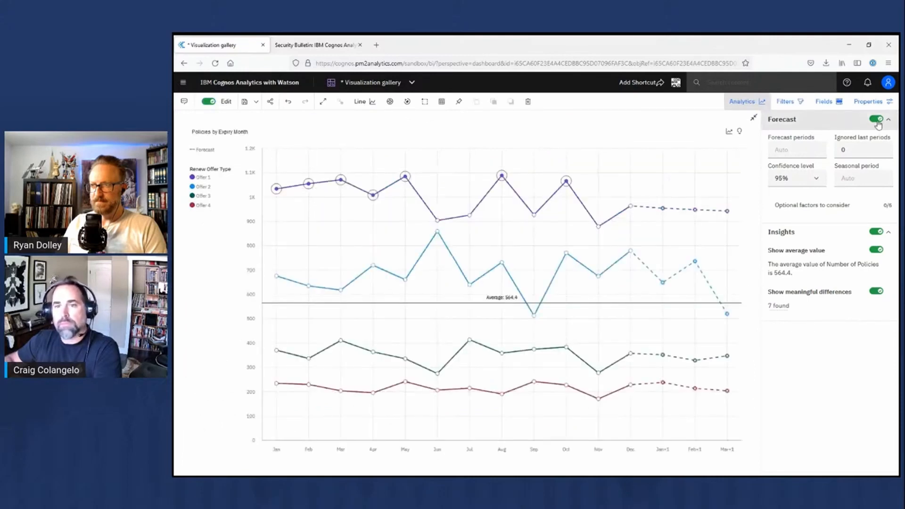
click(787, 101)
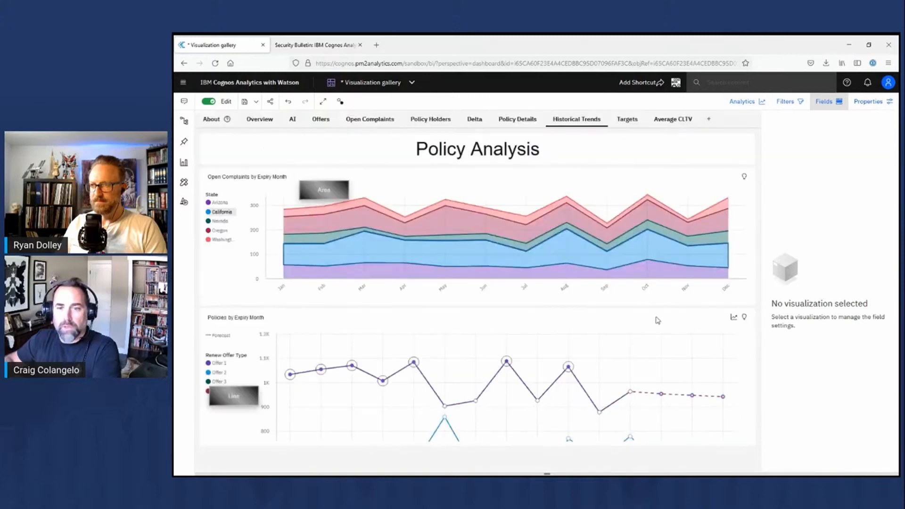
click(639, 319)
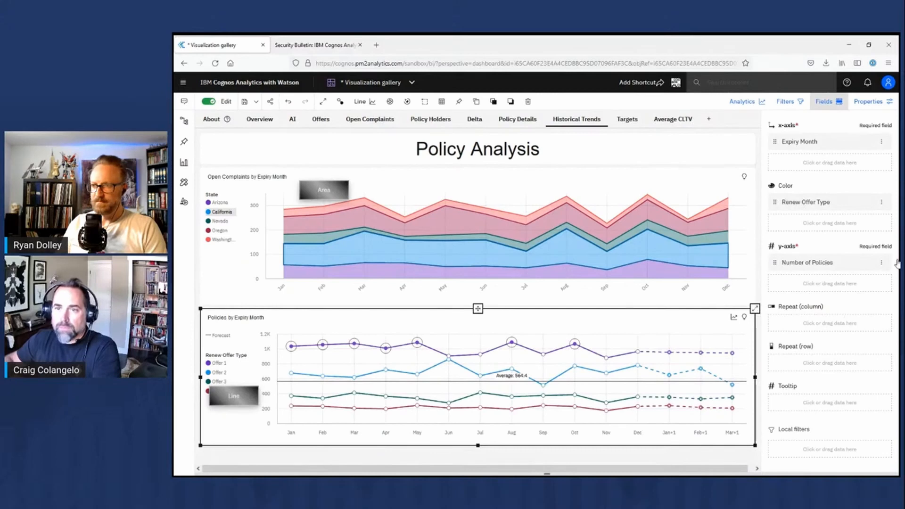
click(755, 309)
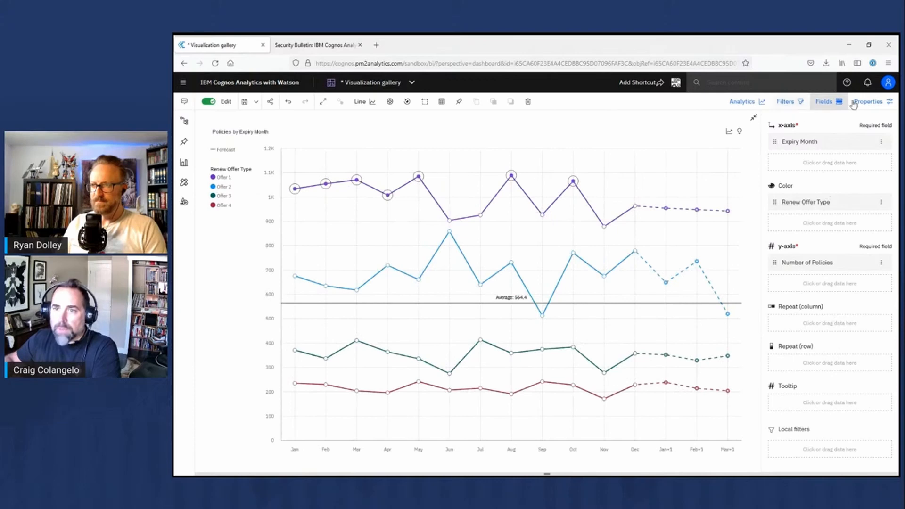
- Review the maximized line chart's visualization properties, assigned fields and forecast settings
click(870, 102)
click(826, 100)
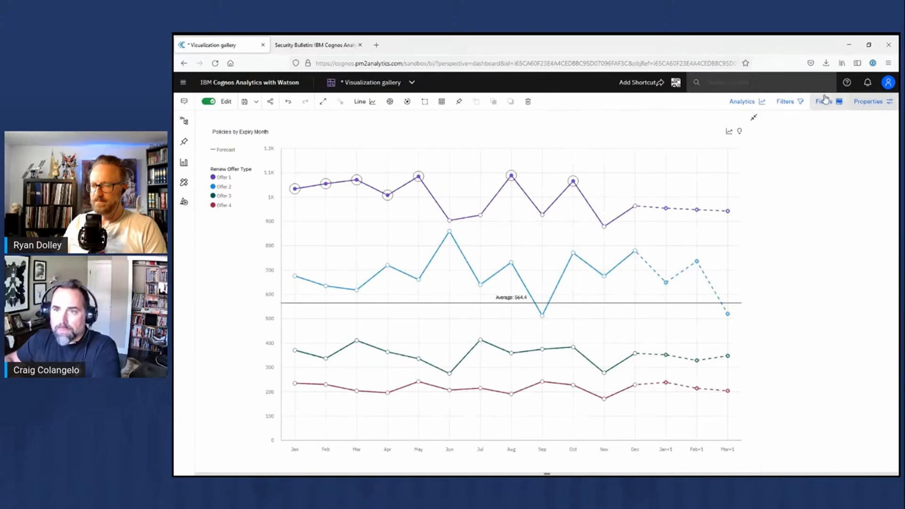
click(693, 137)
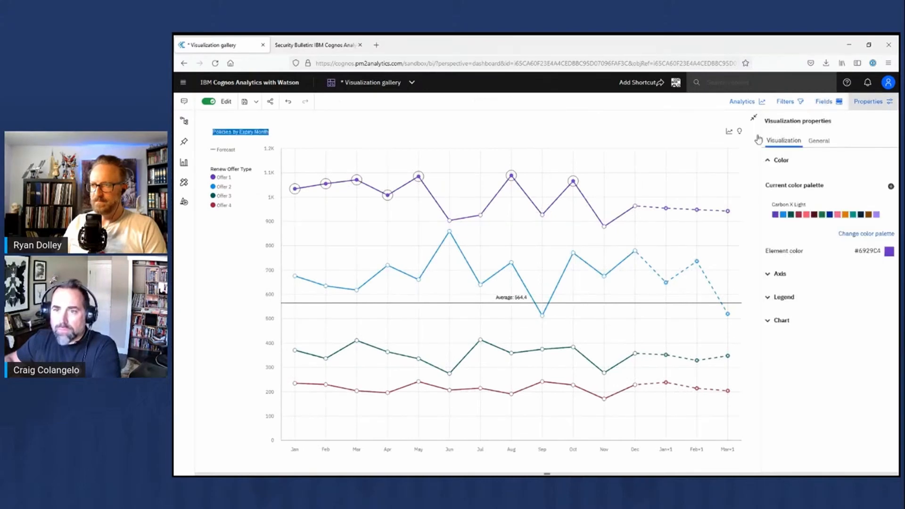
click(826, 101)
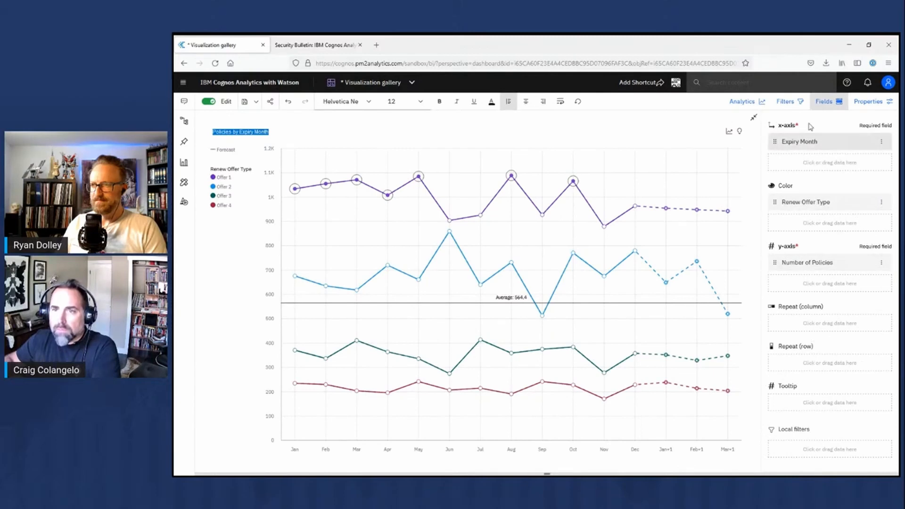
click(751, 104)
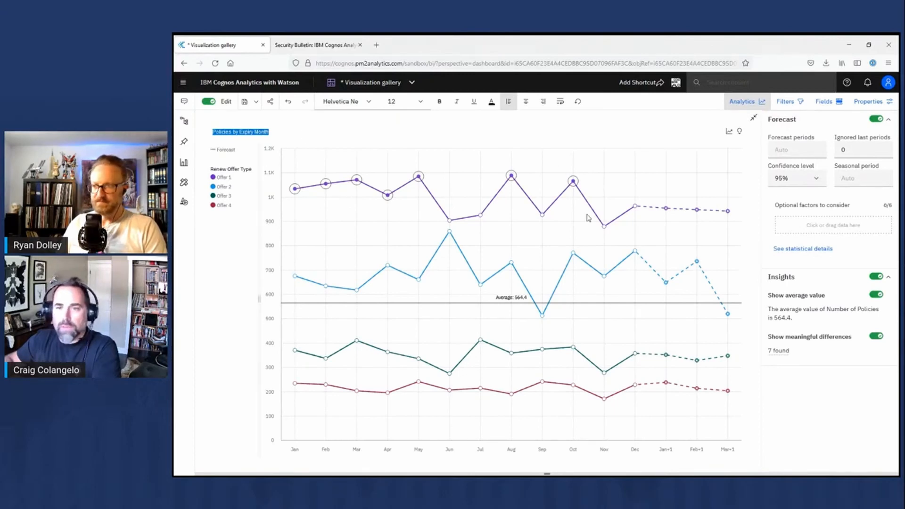
click(828, 102)
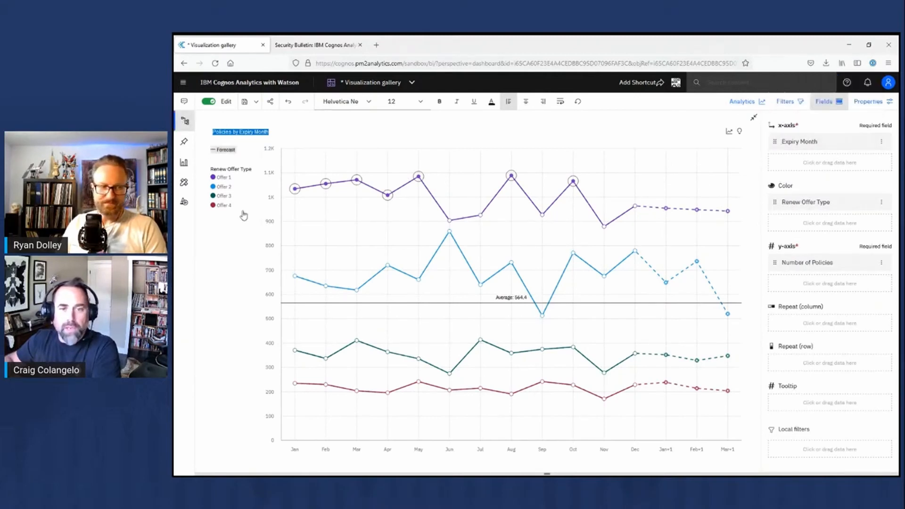
- Expand the Customer Analysis source table and add Customer Lifetime Value as an optional factor for the line chart's forecast
click(782, 105)
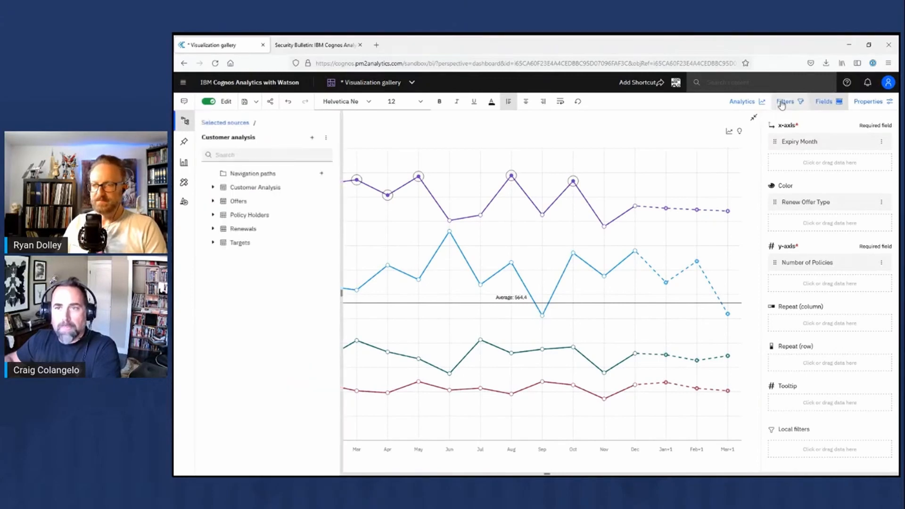
click(761, 103)
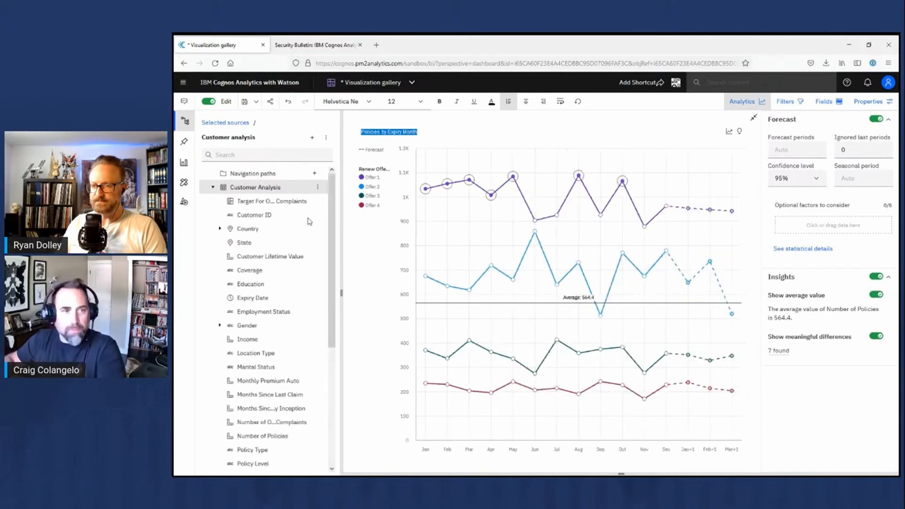
scroll(332, 328, down, 1)
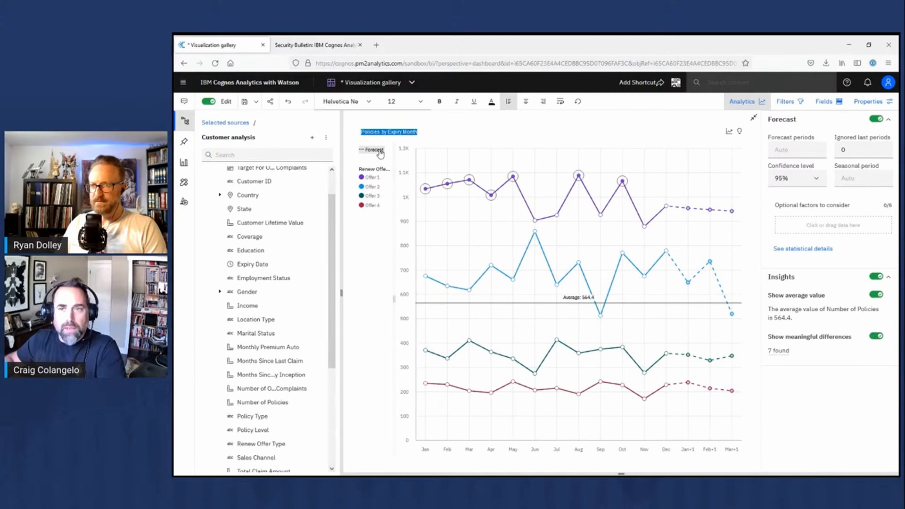
click(826, 101)
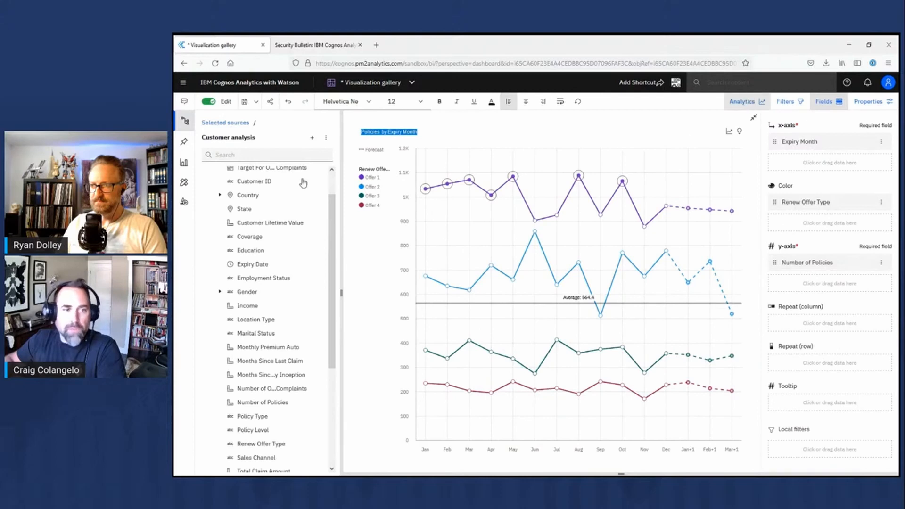
drag(333, 295, 333, 313)
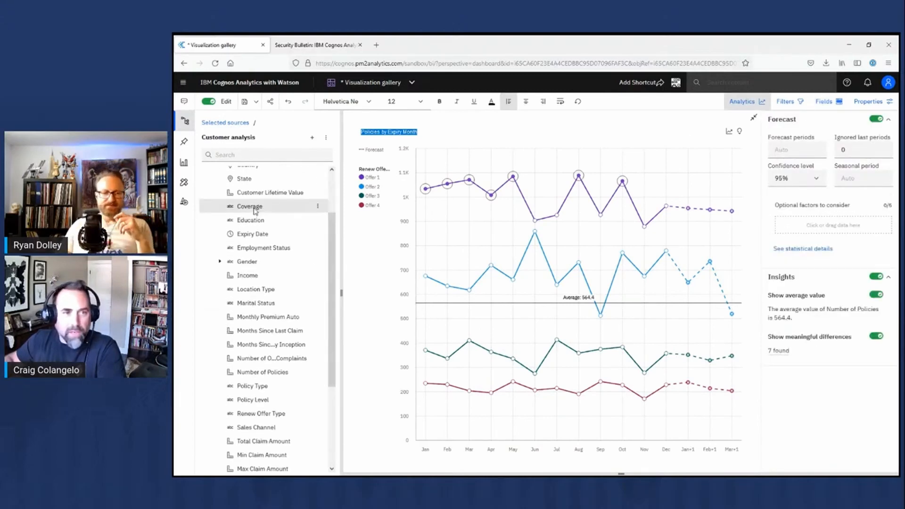
click(273, 193)
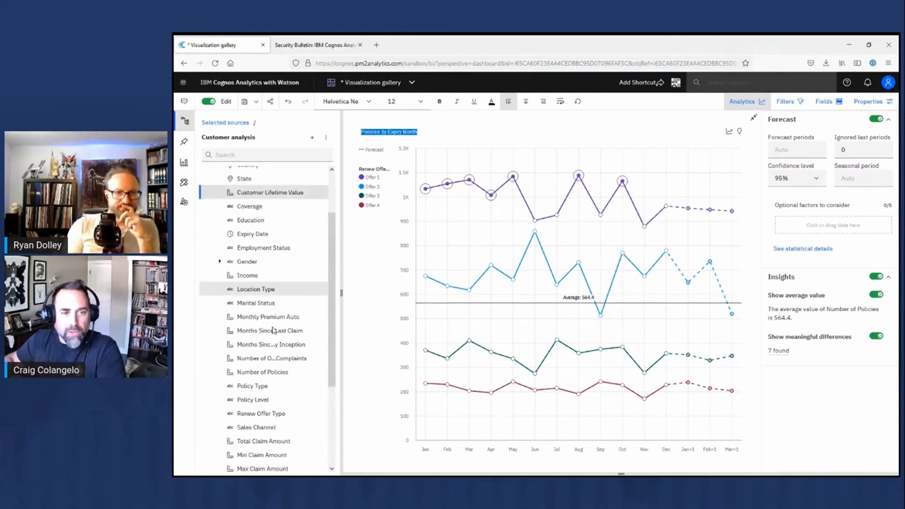
drag(273, 330, 334, 355)
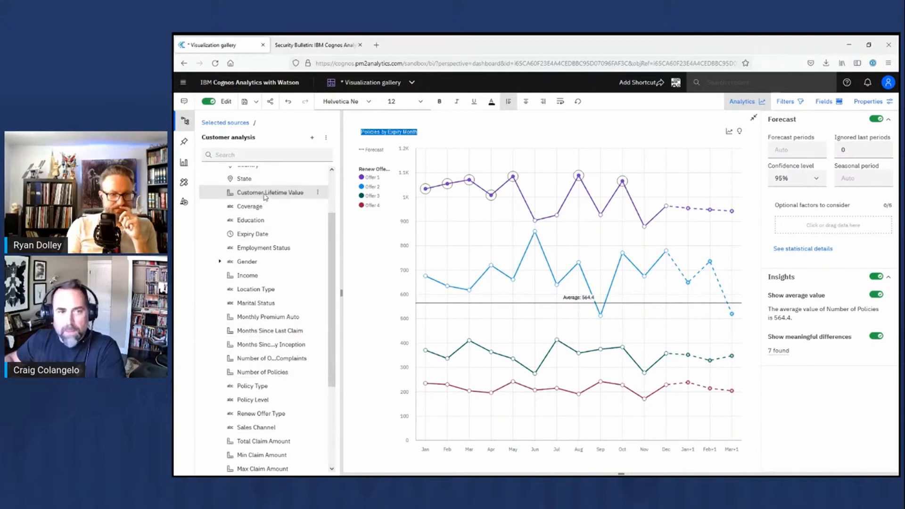
drag(266, 196, 283, 333)
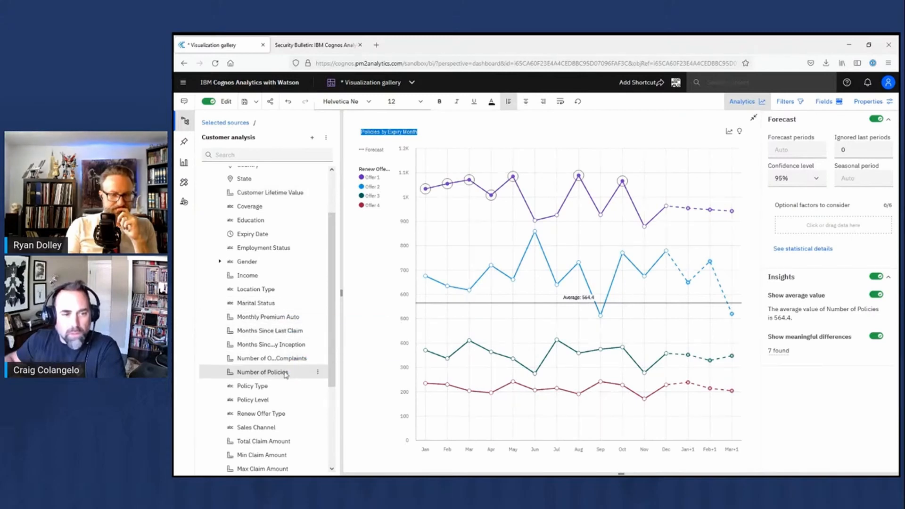
drag(290, 199, 762, 230)
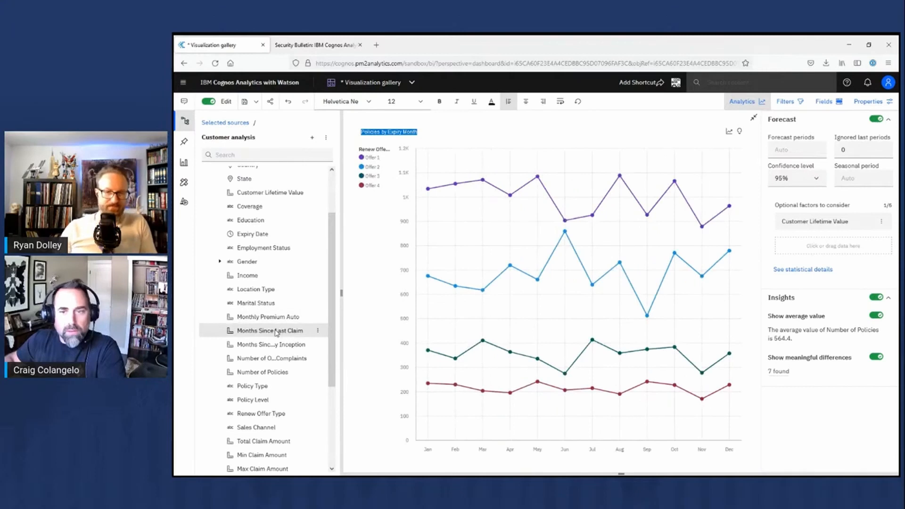
- Add Months Since Last Claim and Number of Policies to the forecast's optional factors to consider
drag(277, 333, 844, 248)
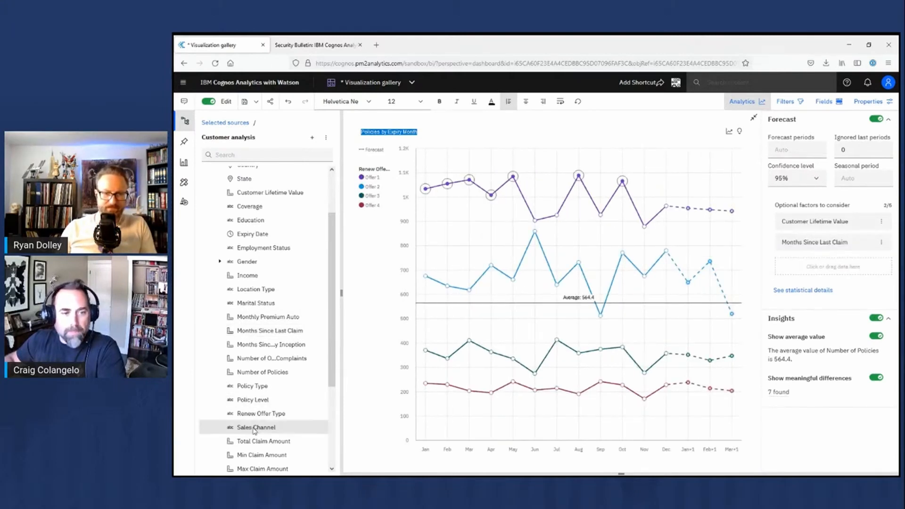
click(269, 374)
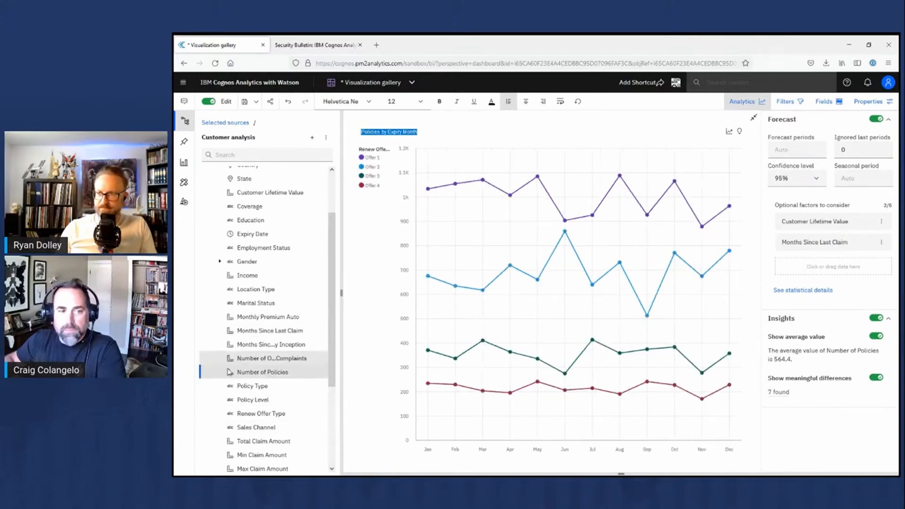
drag(252, 375, 868, 222)
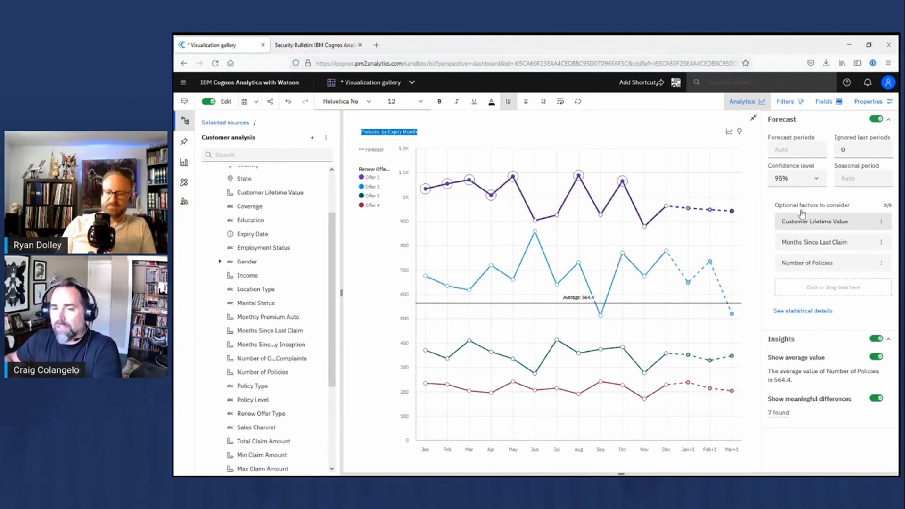
- Open the forecast's statistical details and examine the models, trend and seasonality strengths, and accuracy measures such as MASE for each offer
mouse_move(733, 215)
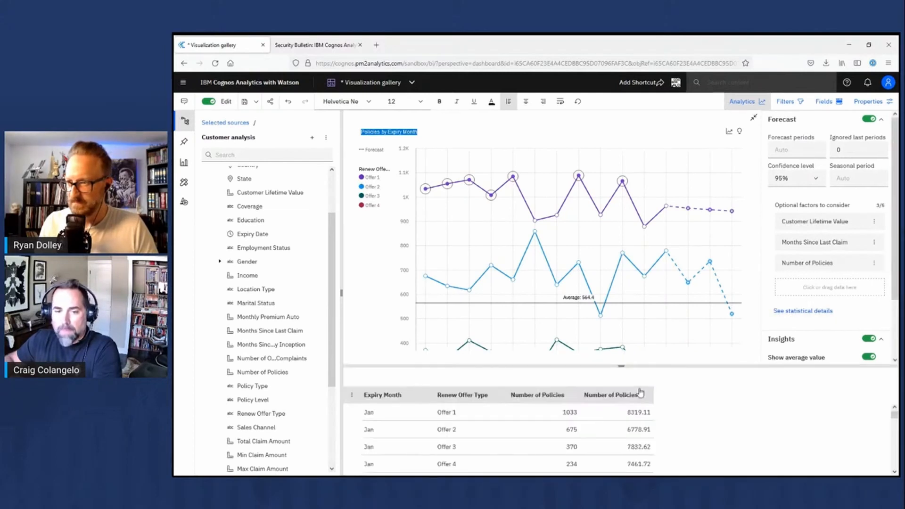
click(820, 311)
drag(516, 473, 881, 474)
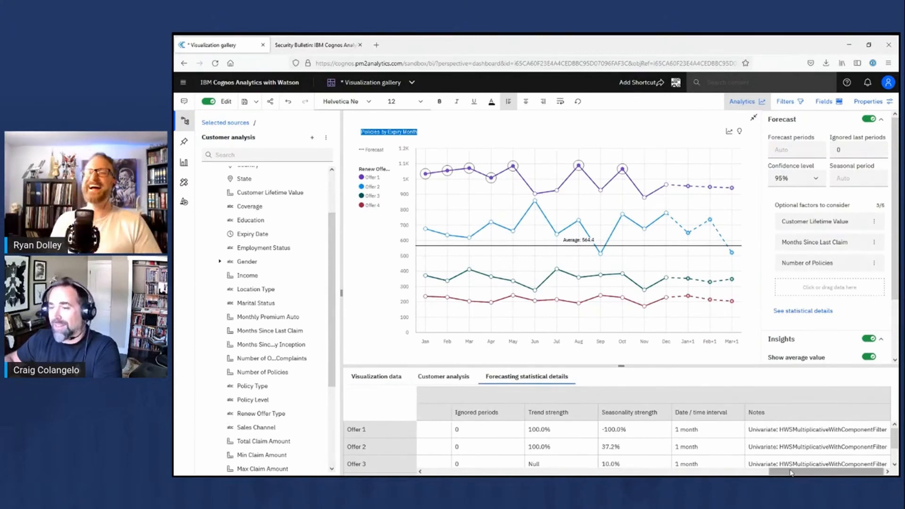
drag(796, 472, 388, 471)
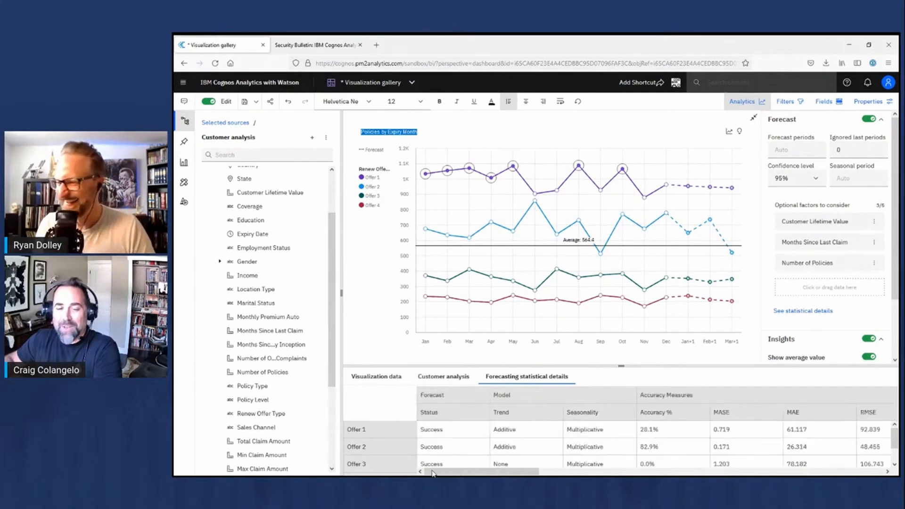
click(734, 415)
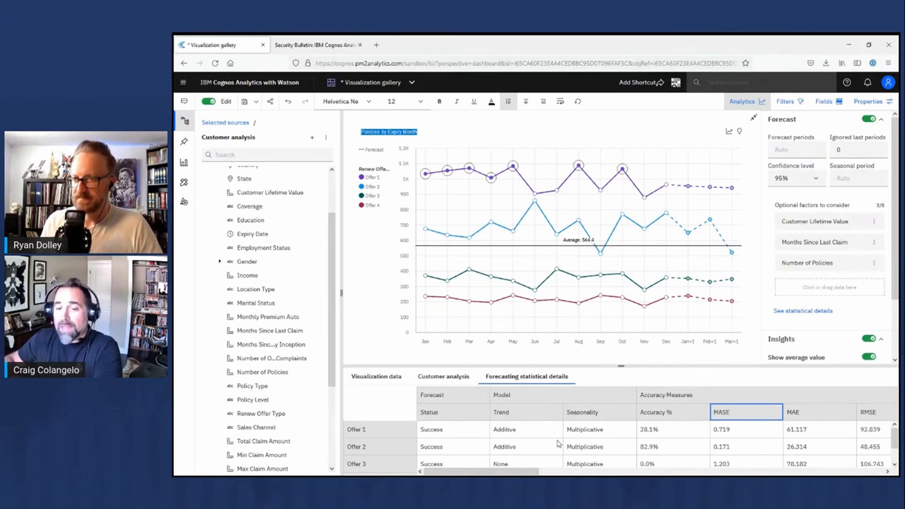
- Review the Notes entries for Offer 1, Offer 2 and Offer 3 in the forecasting statistical details
drag(536, 473, 872, 473)
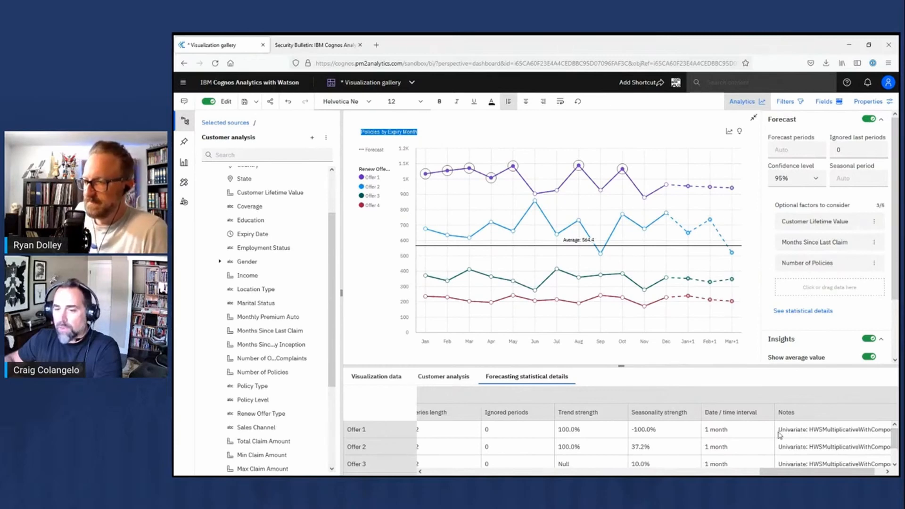
click(804, 430)
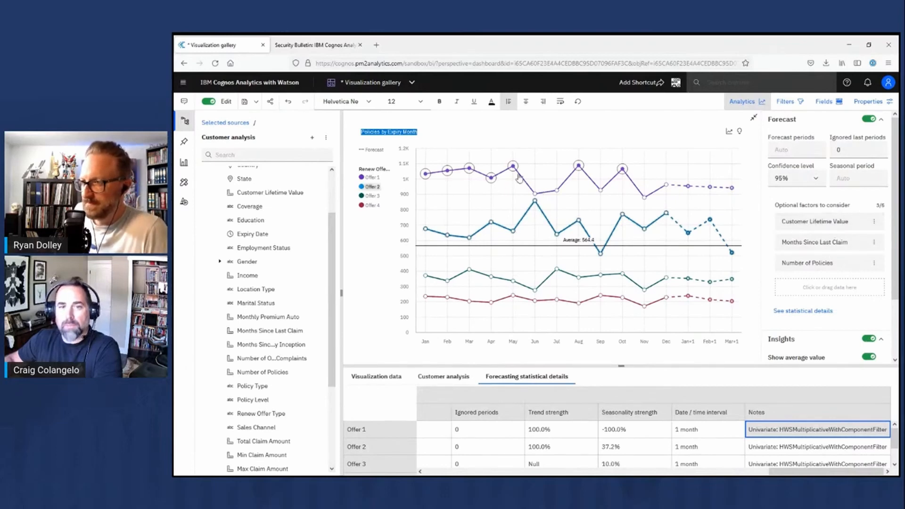
mouse_move(514, 170)
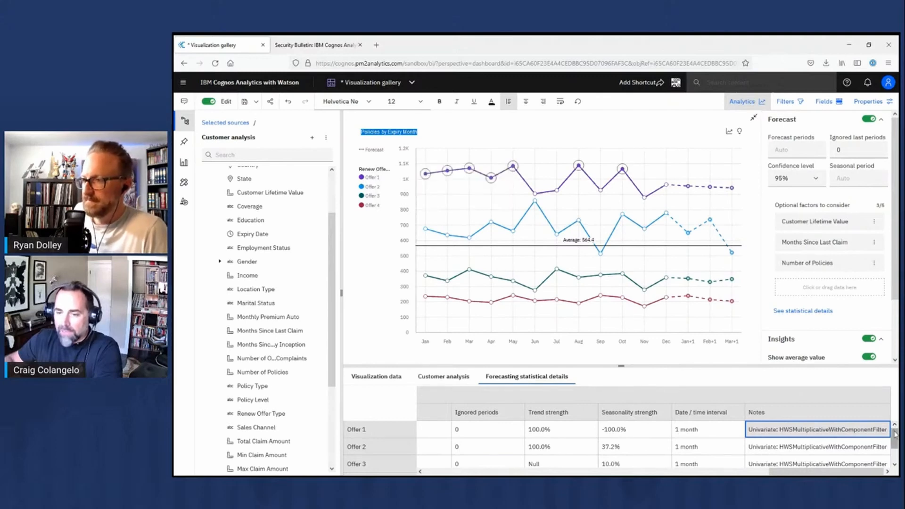
drag(895, 437, 897, 444)
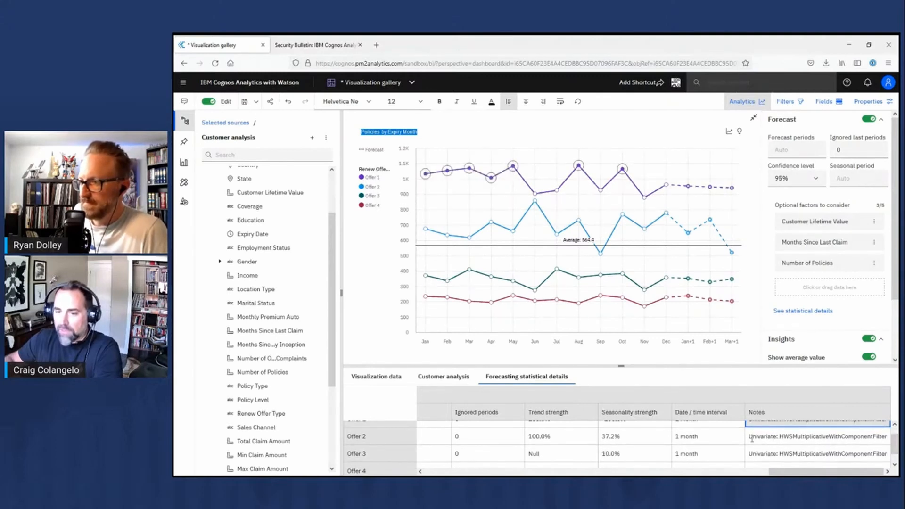
click(775, 436)
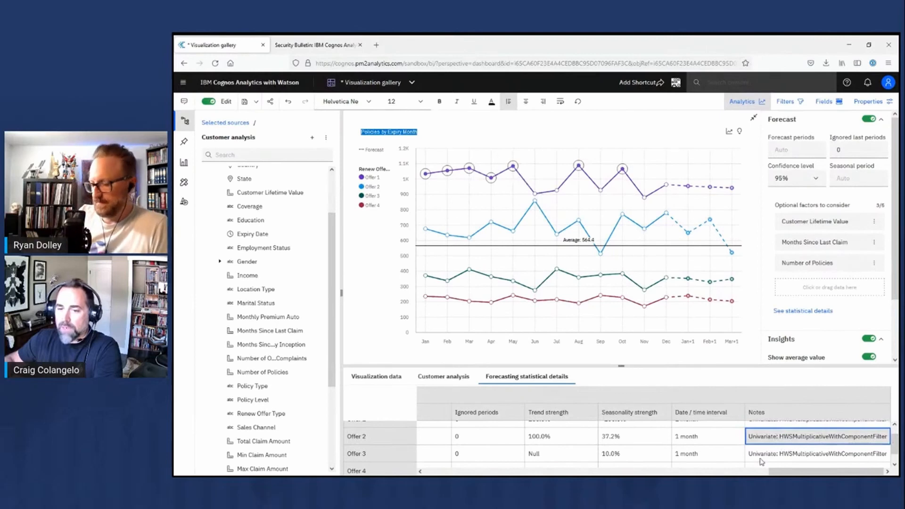
click(791, 454)
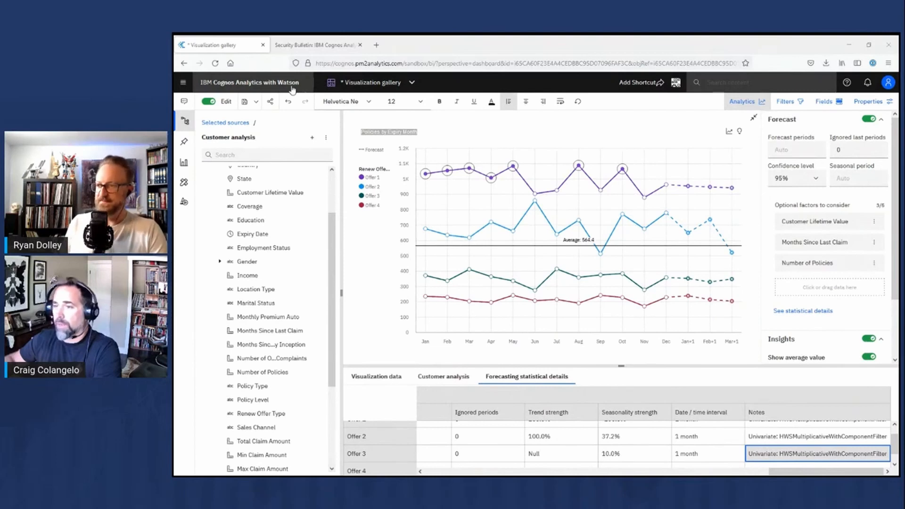
- Close the Visualization gallery dashboard and open My first dashboard for editing on its My first dashboard tab
click(381, 84)
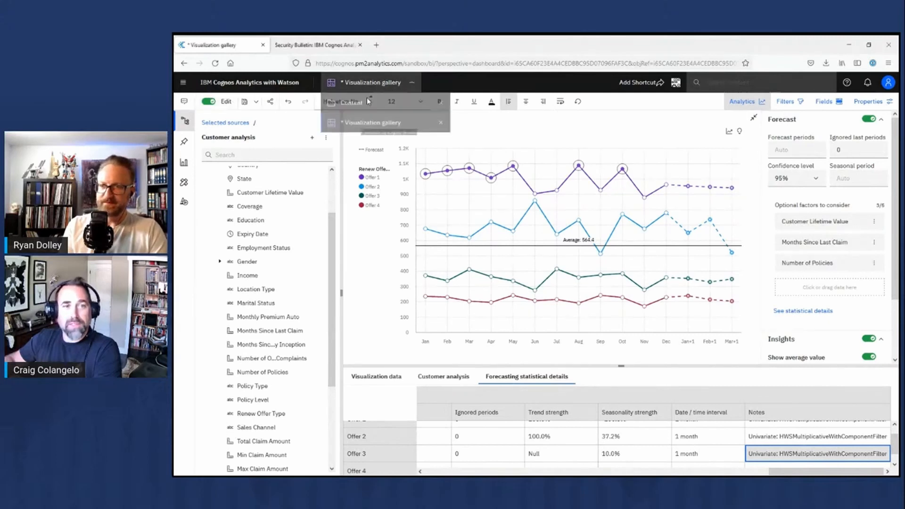
click(438, 124)
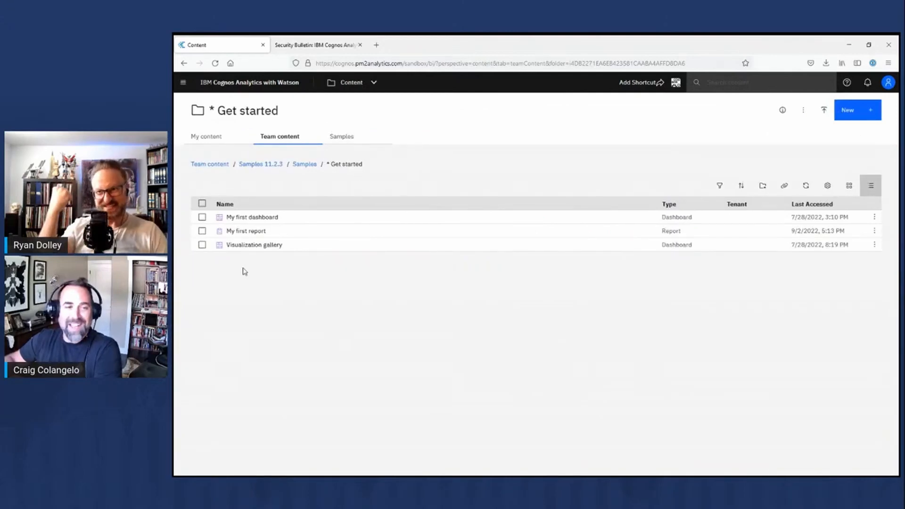
click(271, 219)
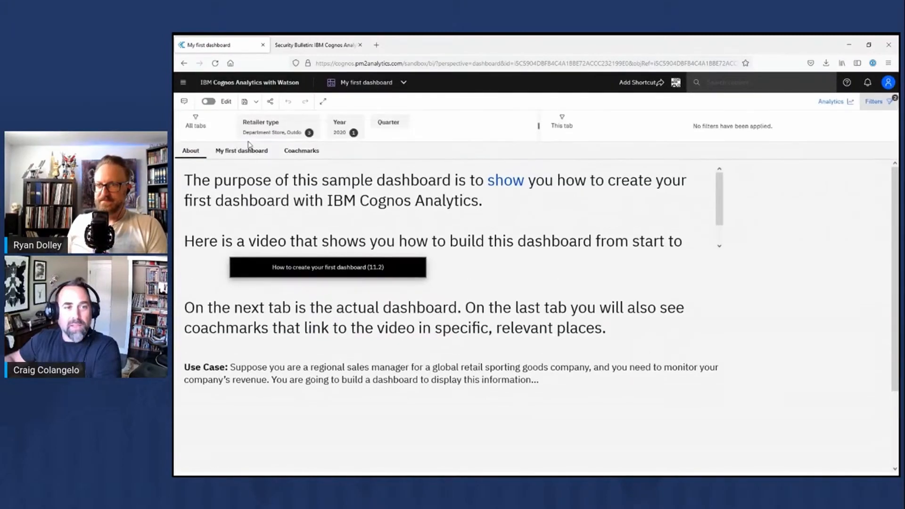
click(244, 150)
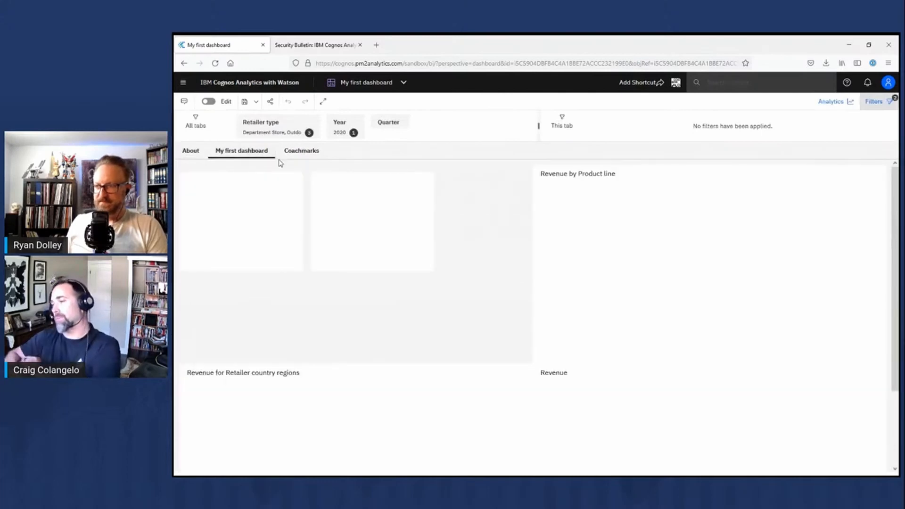
click(210, 104)
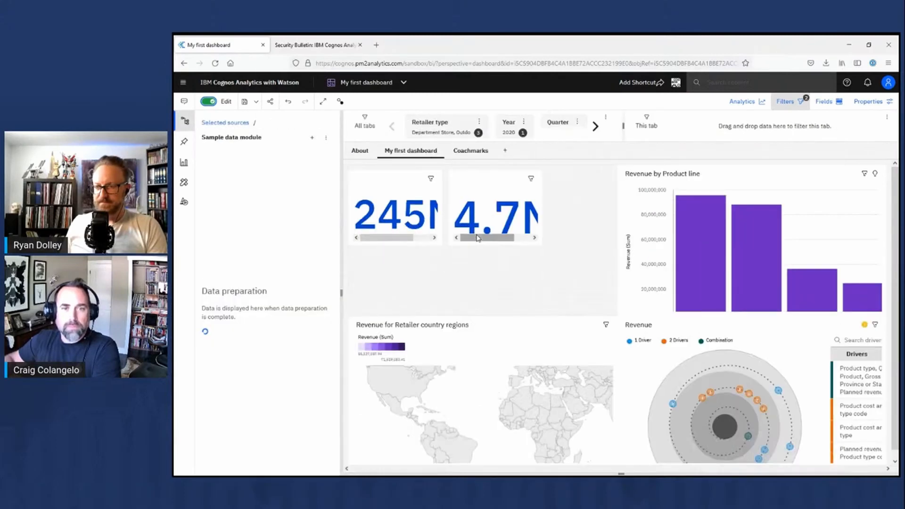
- Expand the Sales table in the Sample data module and widen the filter area for the current tab
click(495, 197)
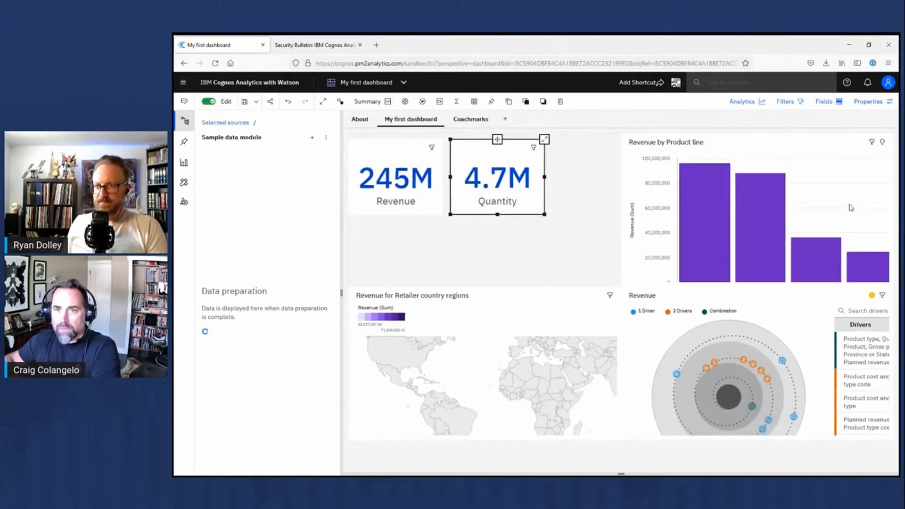
click(833, 205)
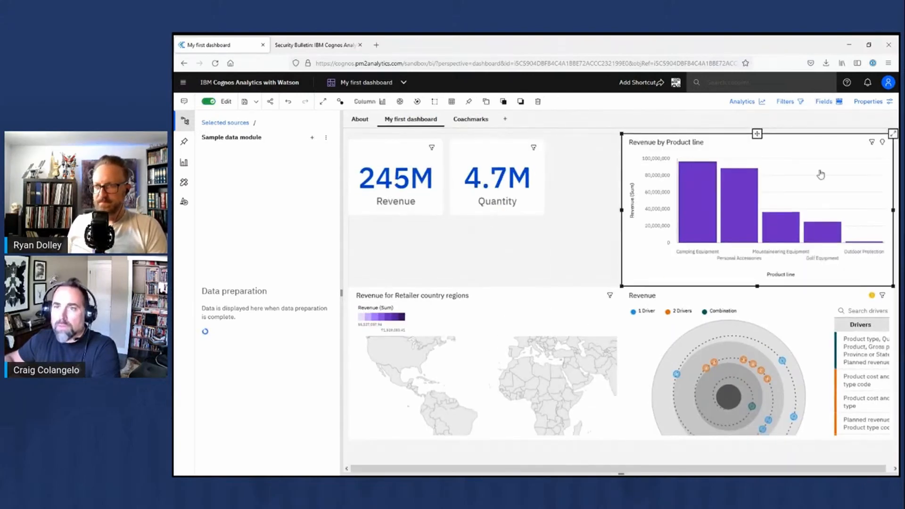
click(826, 101)
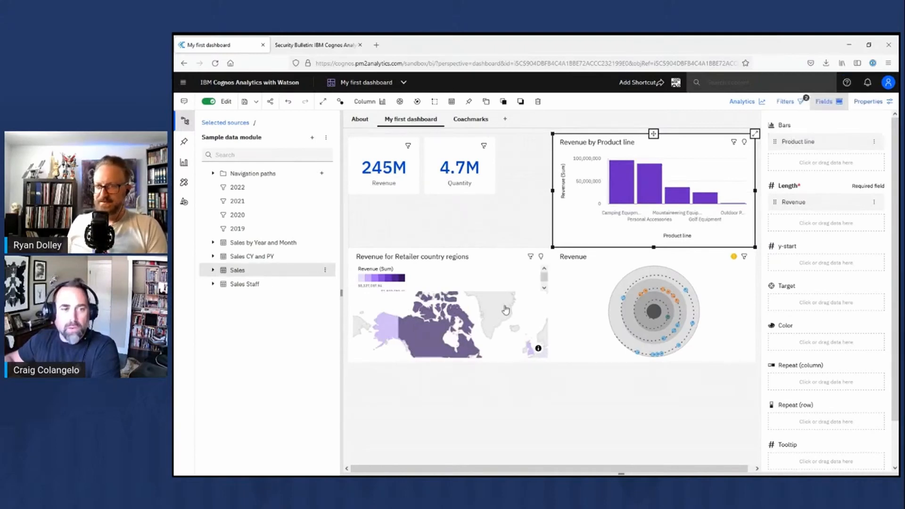
click(213, 272)
click(214, 273)
click(213, 272)
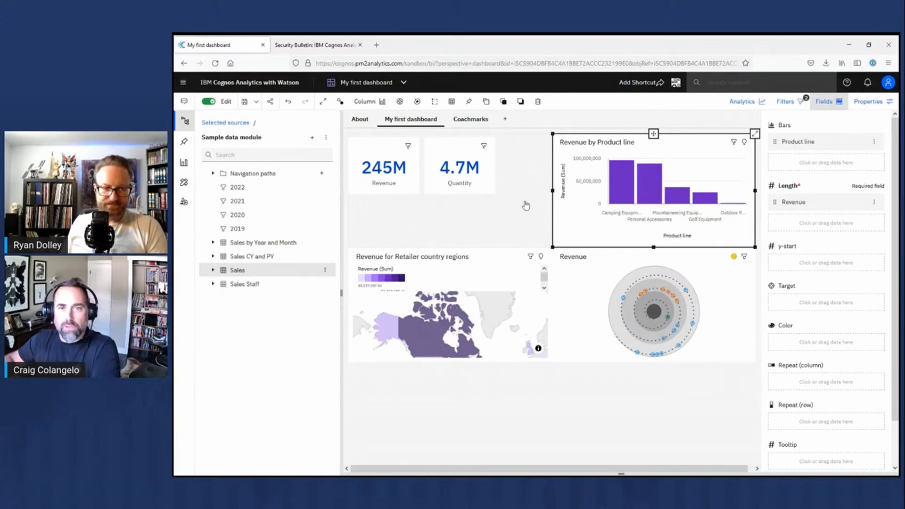
click(798, 100)
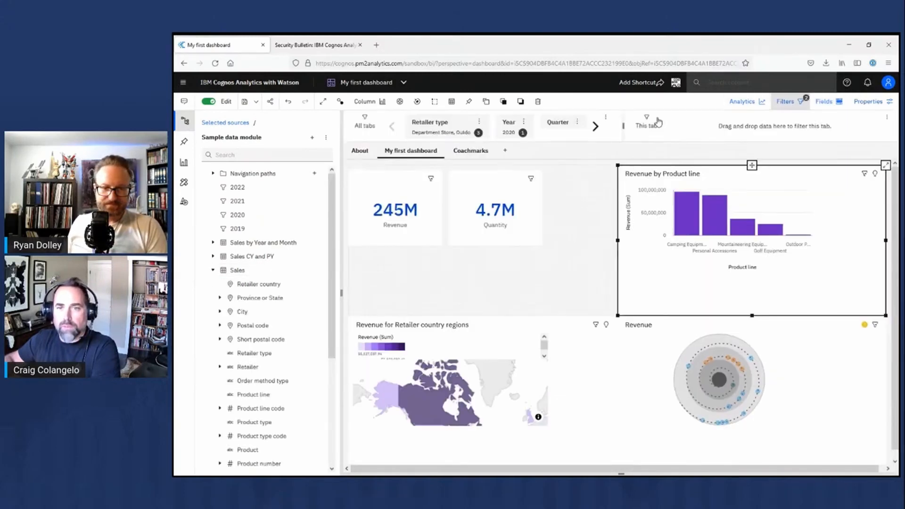
drag(623, 128, 496, 133)
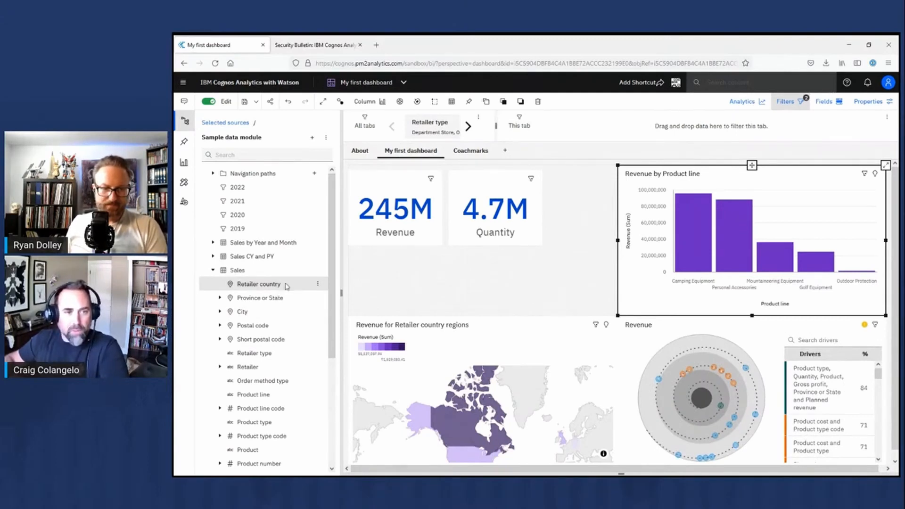
- Add Retailer country and Province or State from the Sales table as filters for this tab only
drag(286, 286, 570, 132)
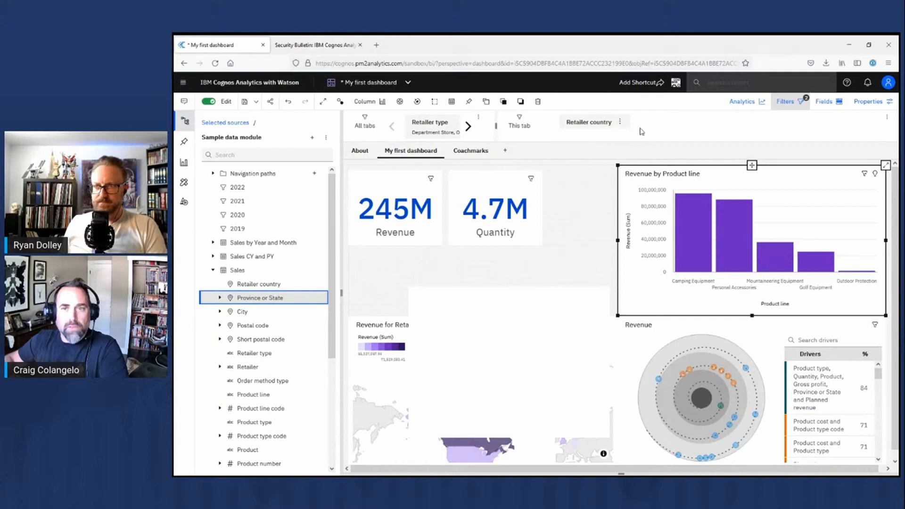
mouse_move(249, 299)
mouse_down()
mouse_move(485, 238)
mouse_move(249, 307)
mouse_move(664, 168)
mouse_move(680, 152)
mouse_move(650, 126)
mouse_up()
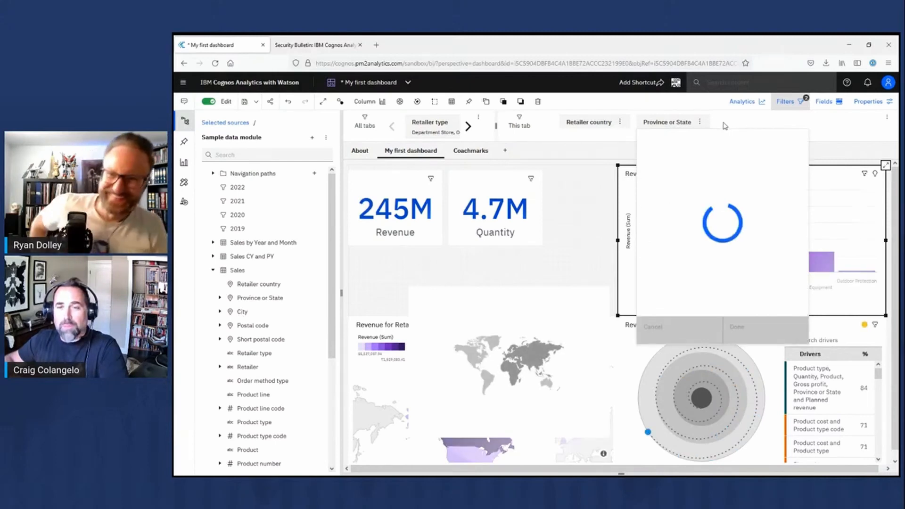
click(574, 339)
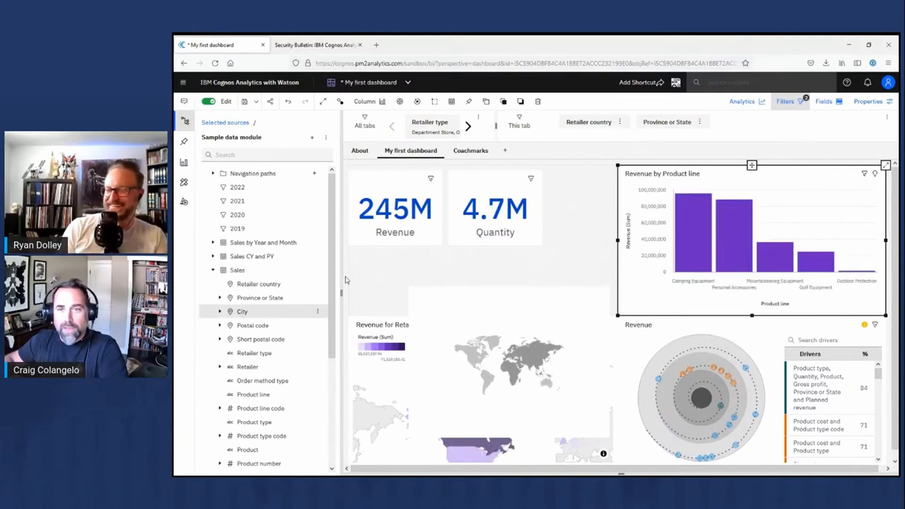
- Add City and Postal code from the Sales table to this tab's filters, after Province or State
mouse_move(701, 137)
mouse_down()
mouse_move(683, 125)
mouse_move(720, 127)
mouse_up()
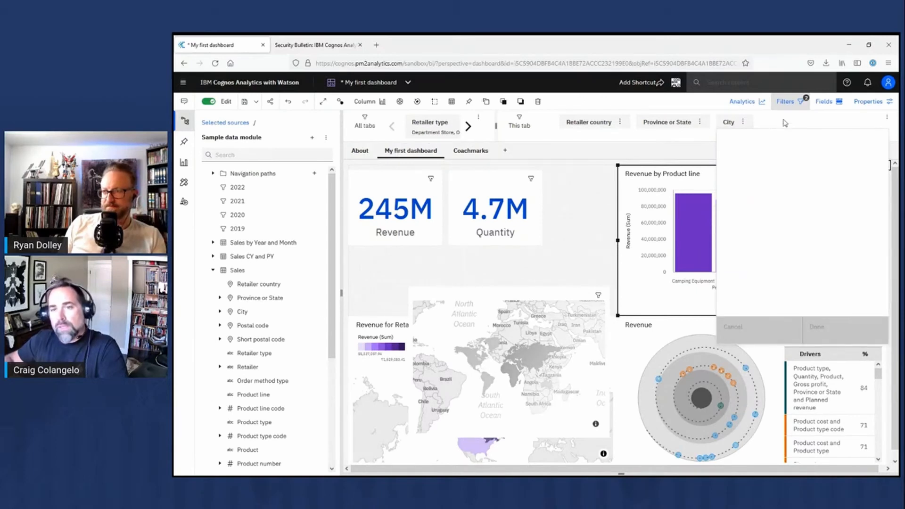
click(258, 332)
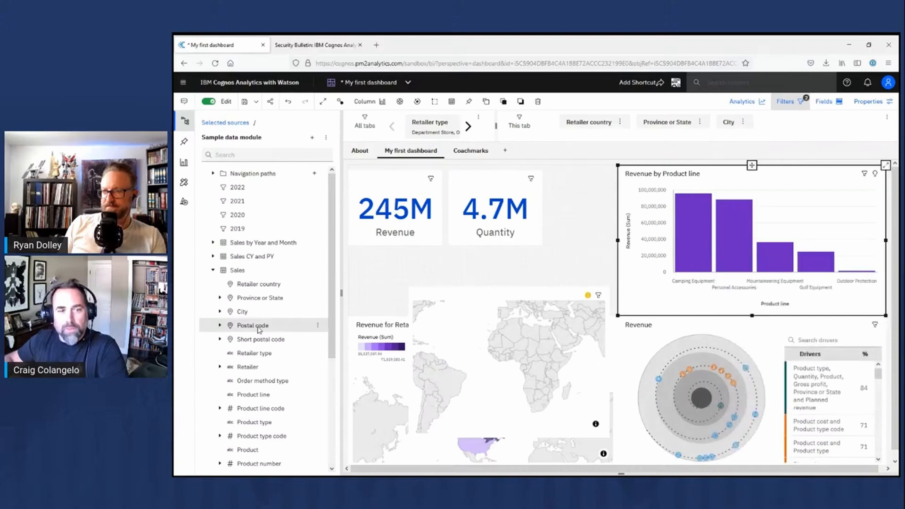
click(258, 330)
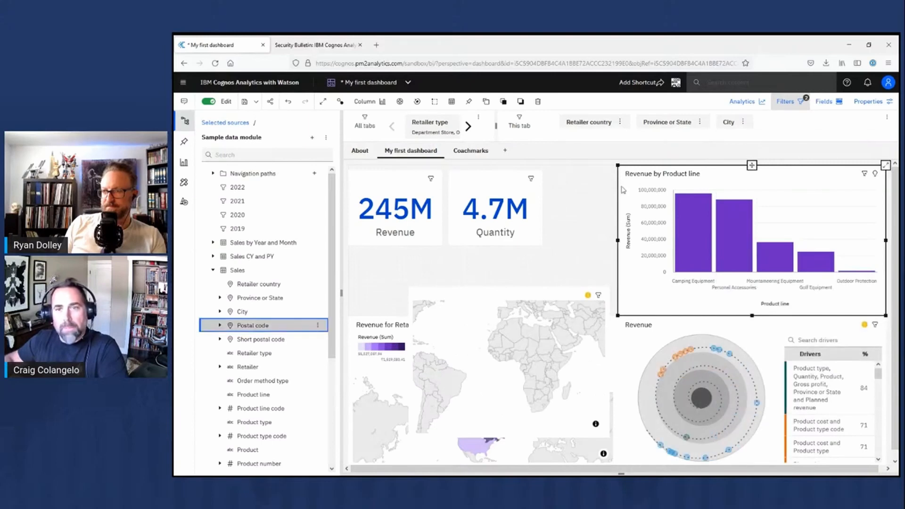
drag(766, 128, 767, 131)
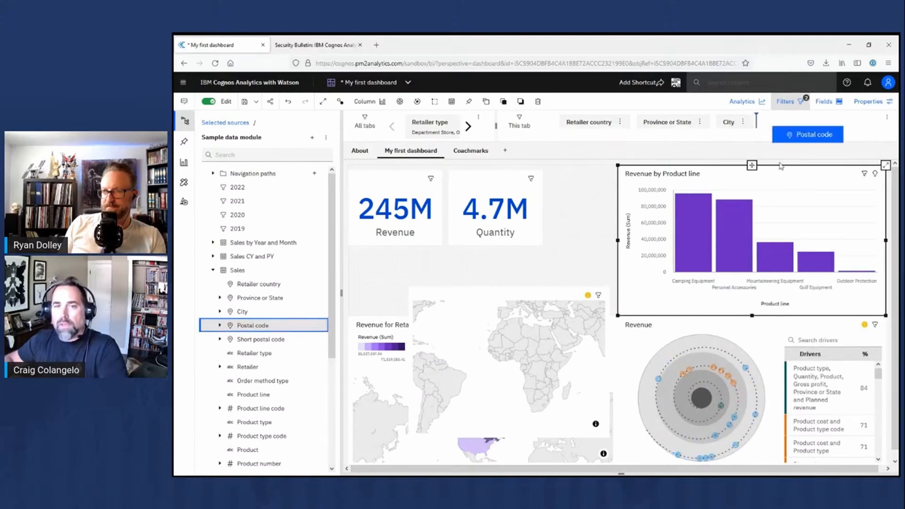
click(831, 217)
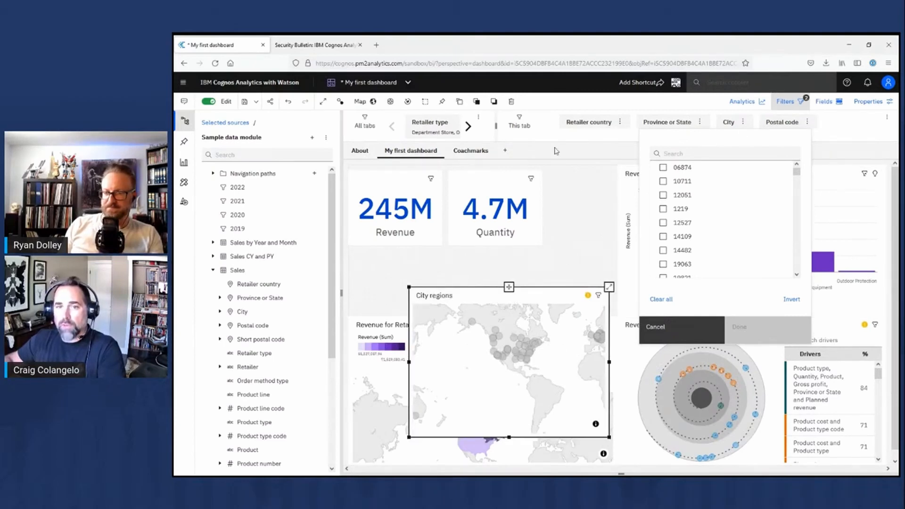
click(630, 144)
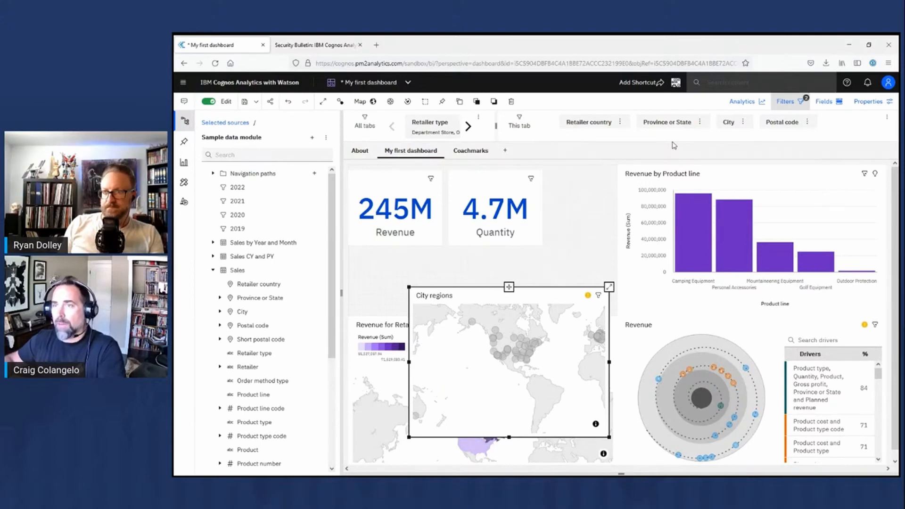
- Add the Retailer country, Province or State, City and Postal code filters to one cascade set
click(621, 123)
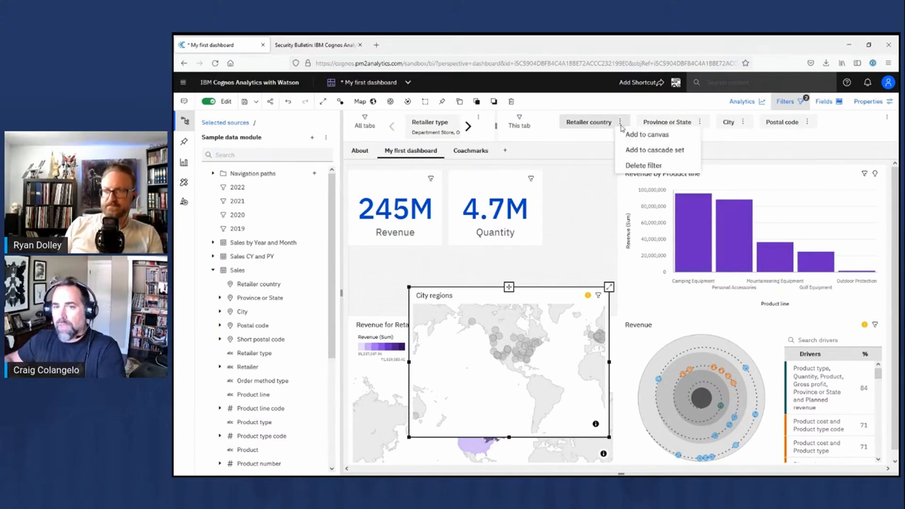
click(630, 150)
click(706, 125)
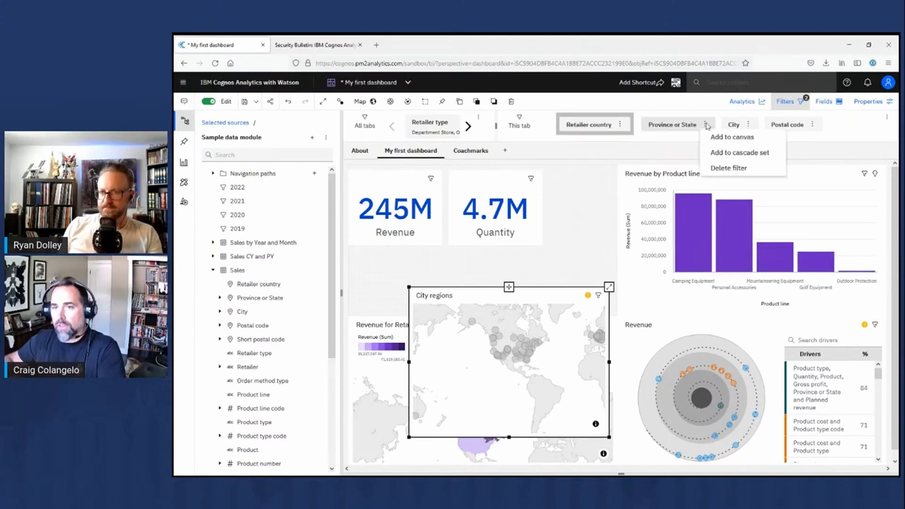
click(715, 152)
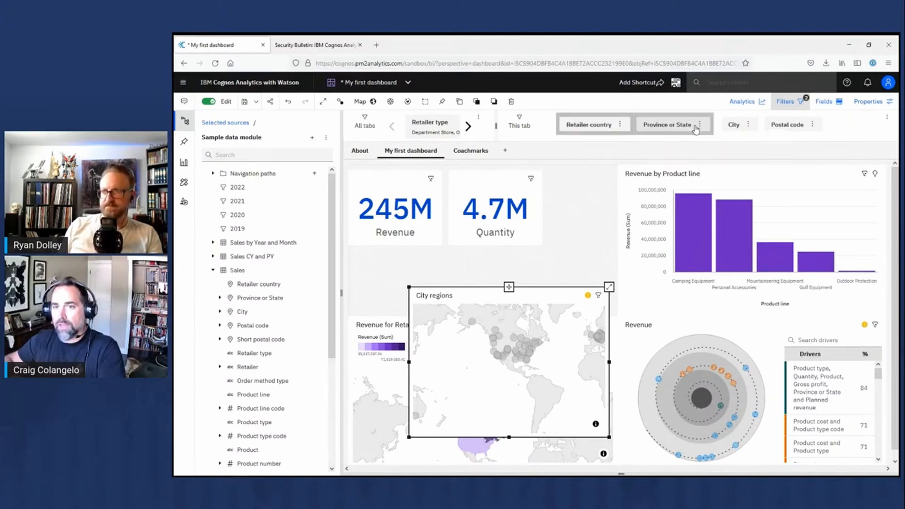
click(748, 124)
click(769, 152)
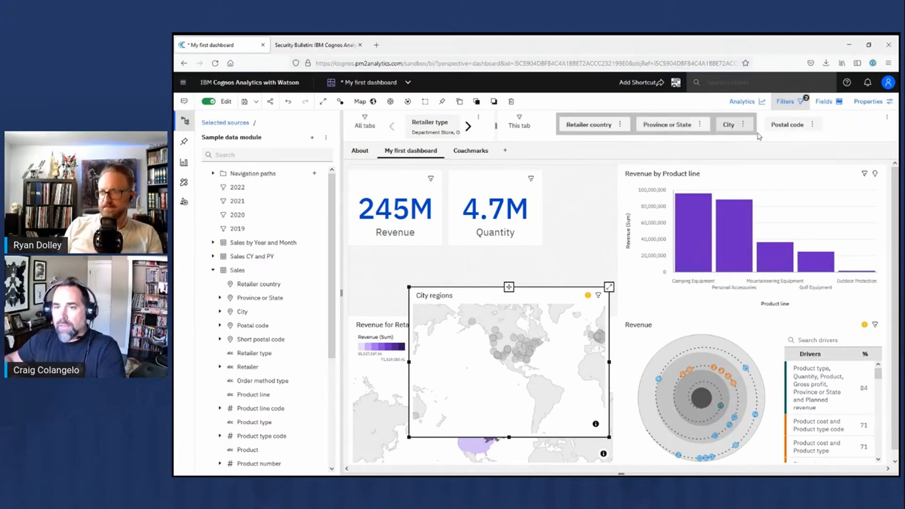
click(813, 124)
click(824, 152)
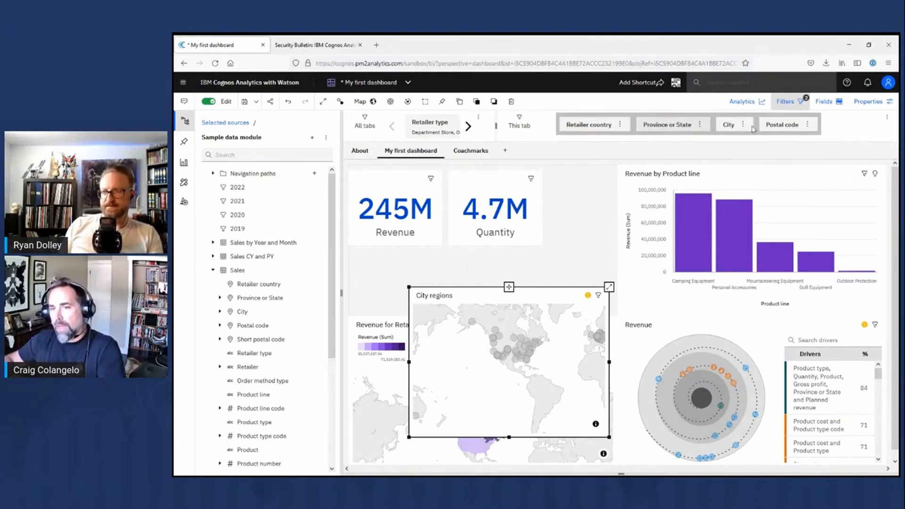
- Filter Retailer country to United States and open the value list of the cascading Province or State filter
click(596, 127)
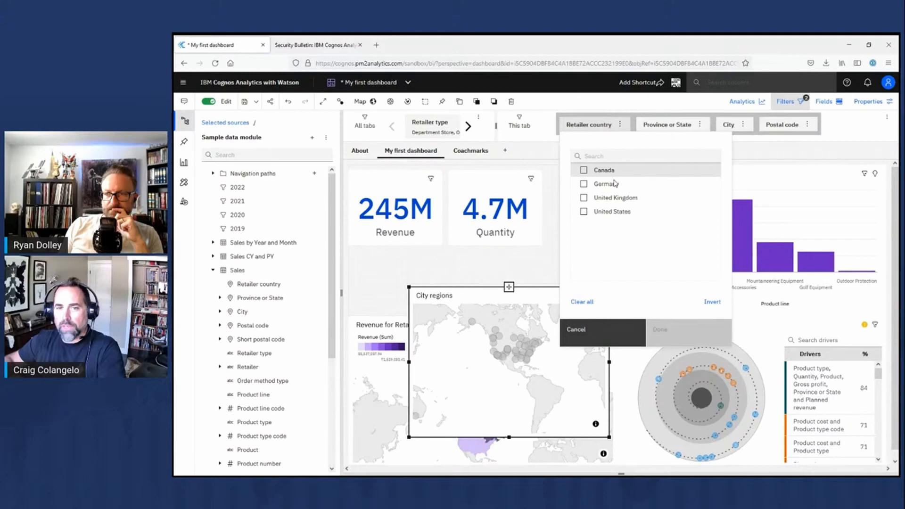
click(584, 211)
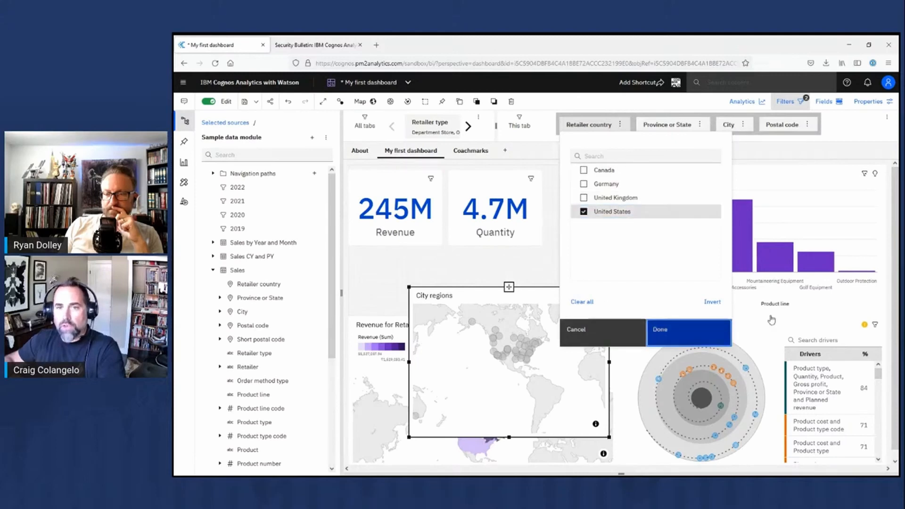
click(672, 329)
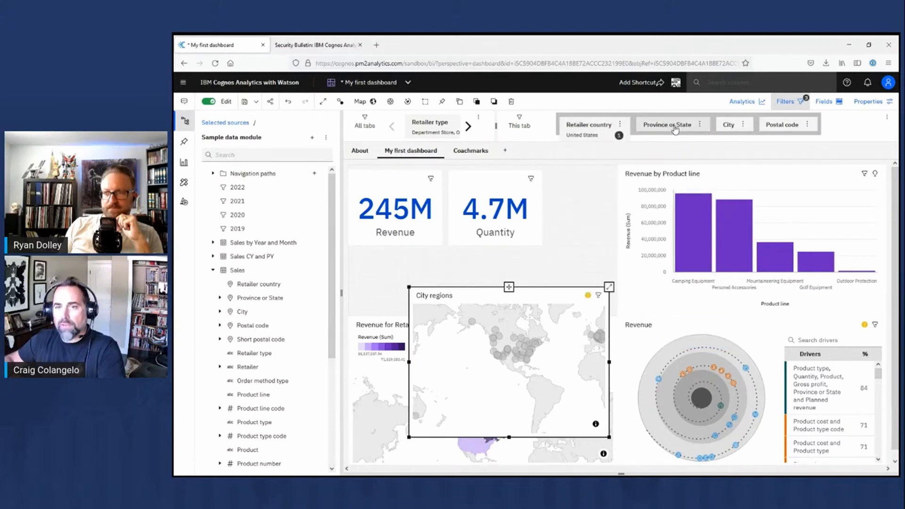
click(675, 126)
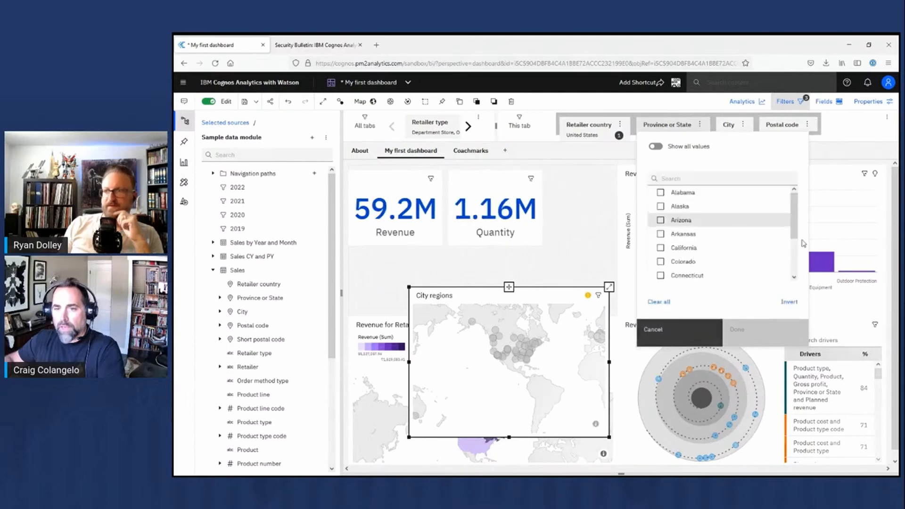
- Browse the states offered by the cascading Province or State filter, and close the list without selecting any
scroll(798, 239, down, 2)
scroll(796, 242, up, 2)
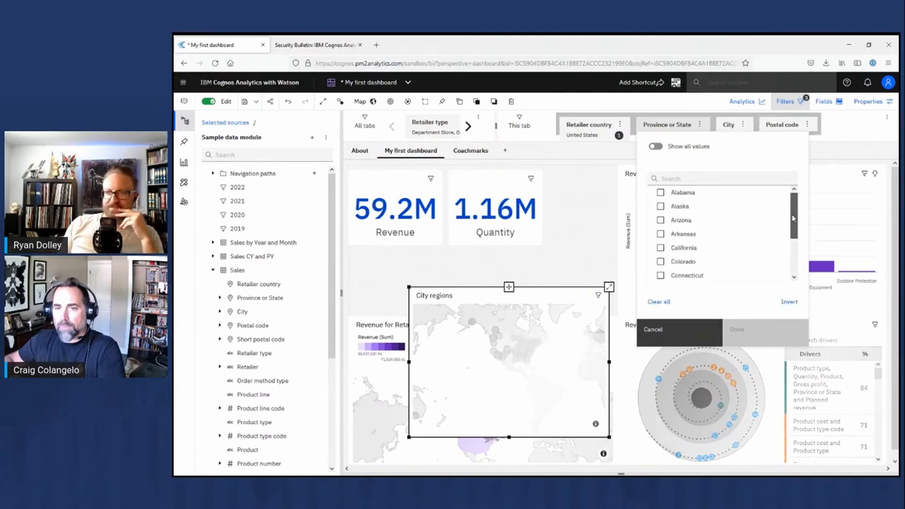
scroll(794, 219, down, 2)
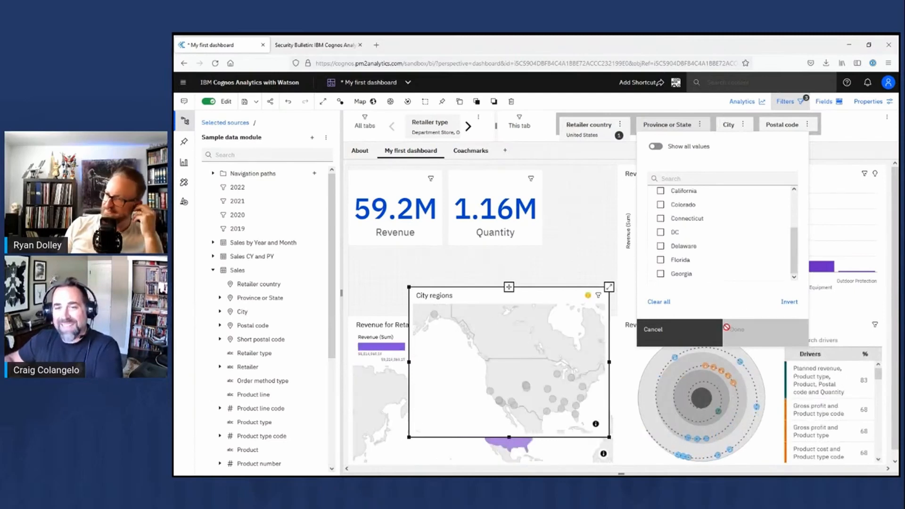
click(679, 331)
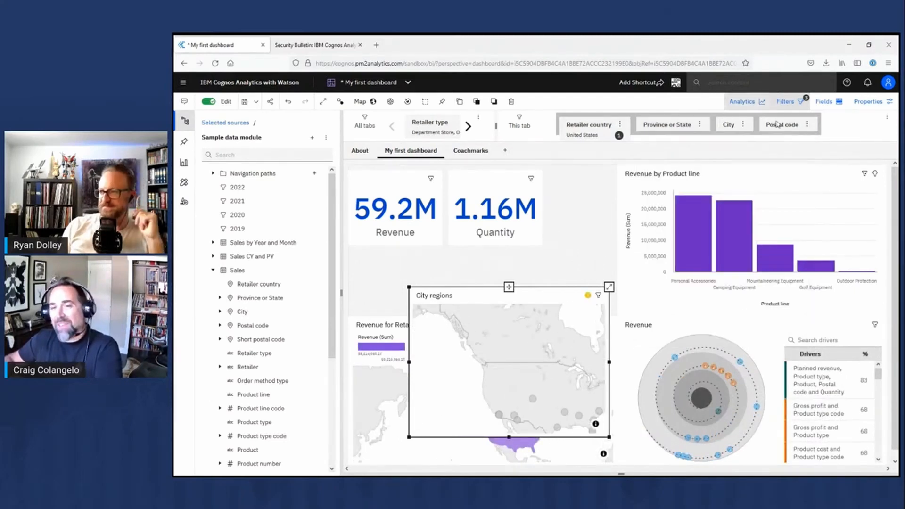
- Remove the Postal code, City, Province or State and Retailer country filters from the cascade set
click(809, 126)
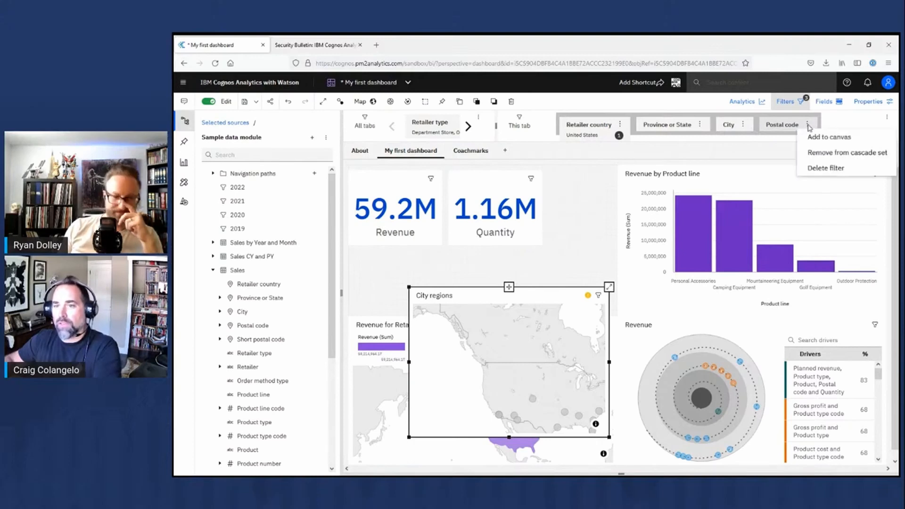
click(821, 153)
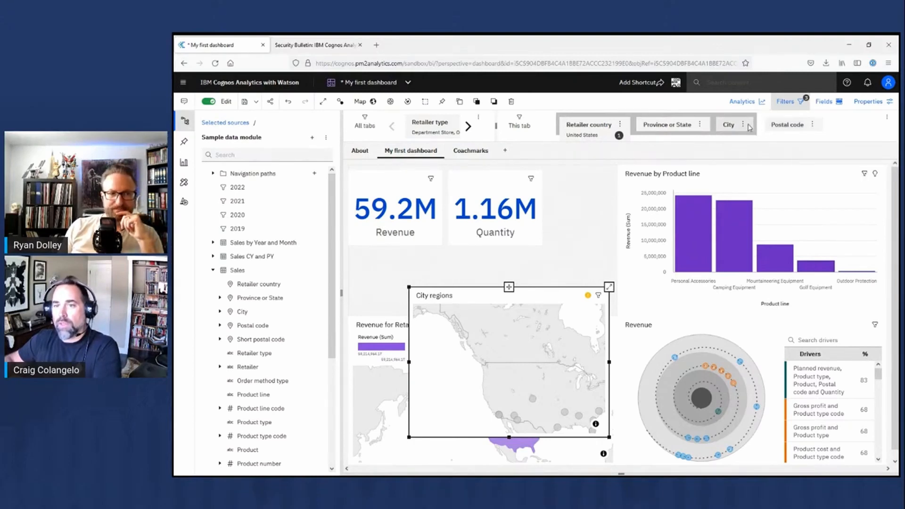
click(743, 125)
click(756, 155)
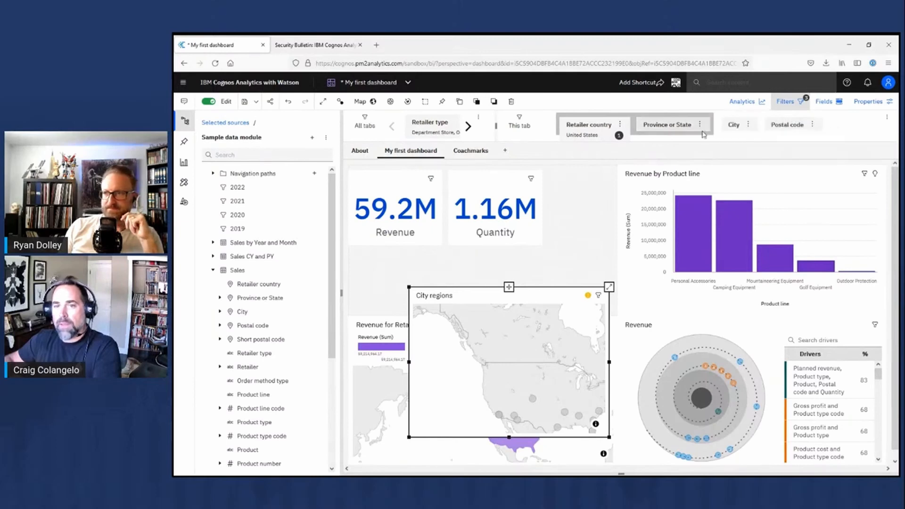
click(700, 125)
click(708, 153)
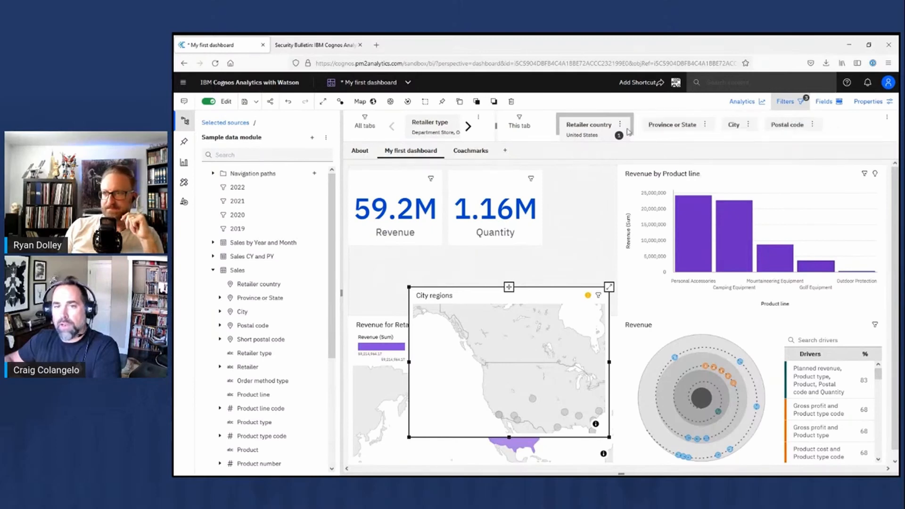
click(621, 124)
click(674, 155)
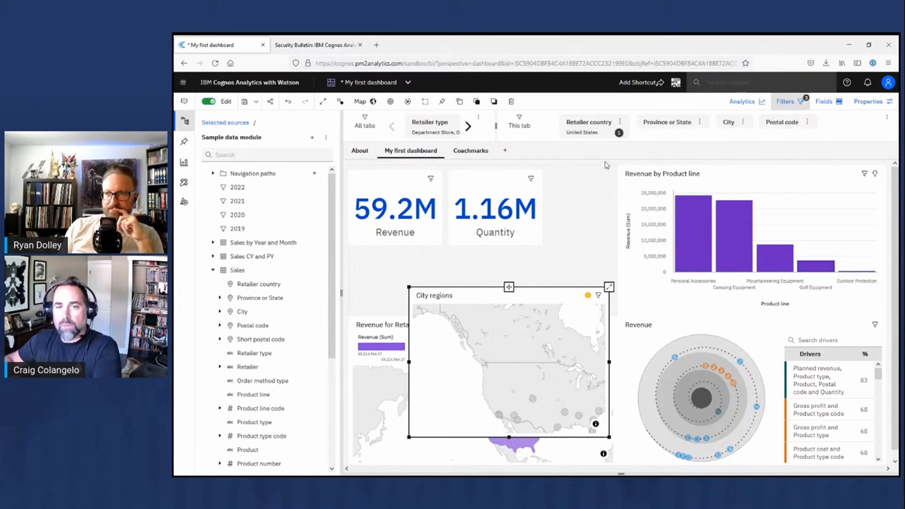
- Clear the United States selection from the Retailer country filter
click(593, 124)
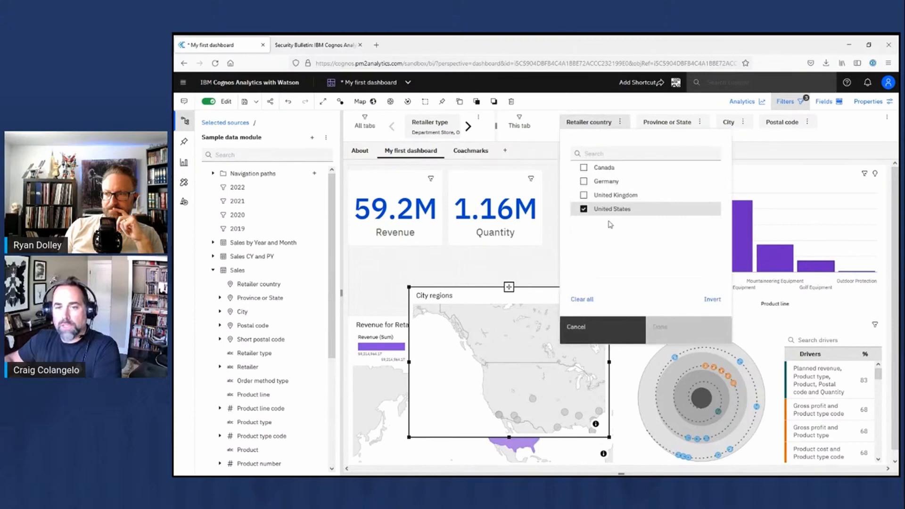
click(584, 209)
click(774, 144)
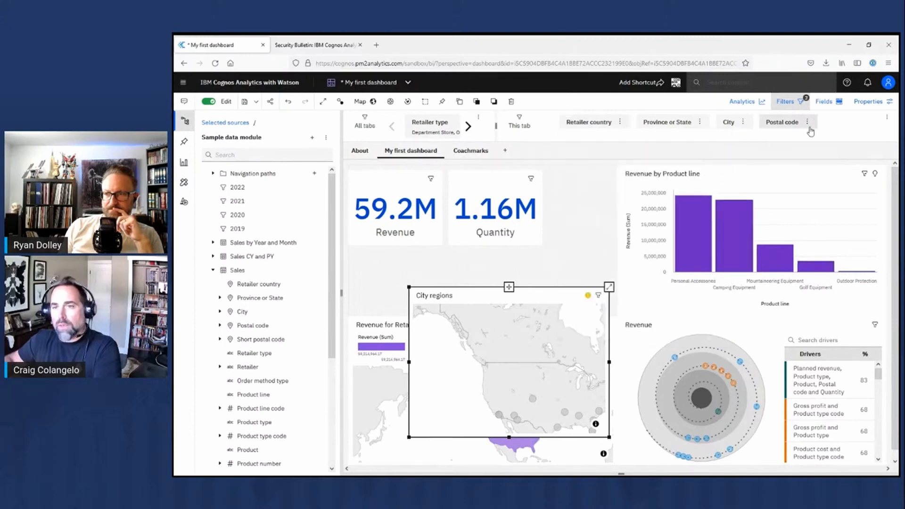
- Build a reversed cascade set in the order Postal code, City, Province or State, Retailer country
click(808, 124)
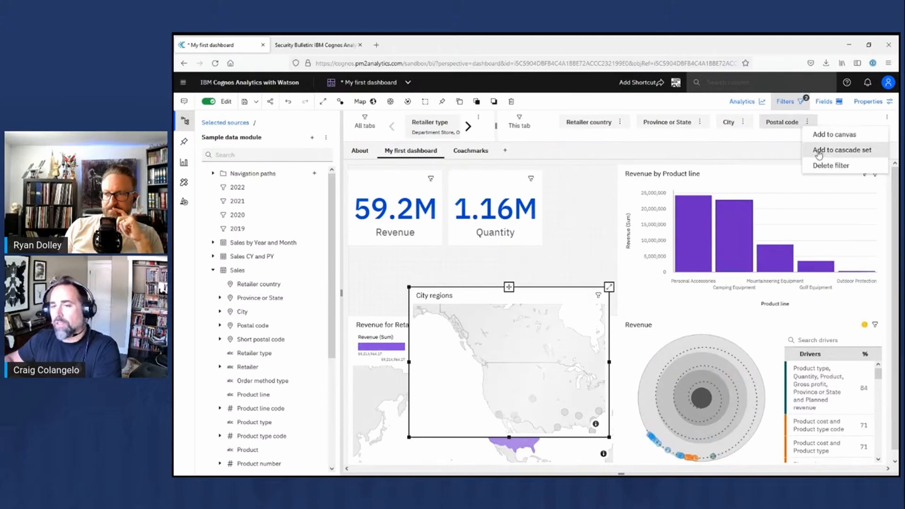
click(820, 151)
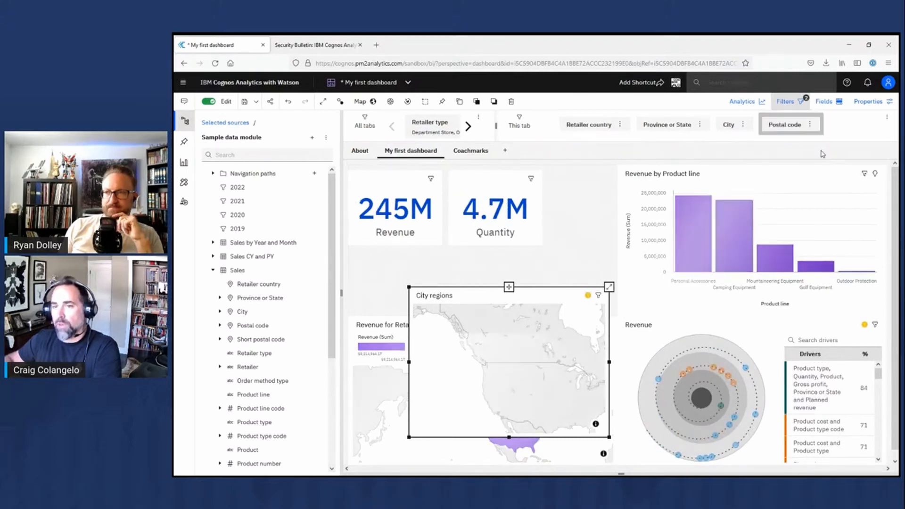
click(743, 125)
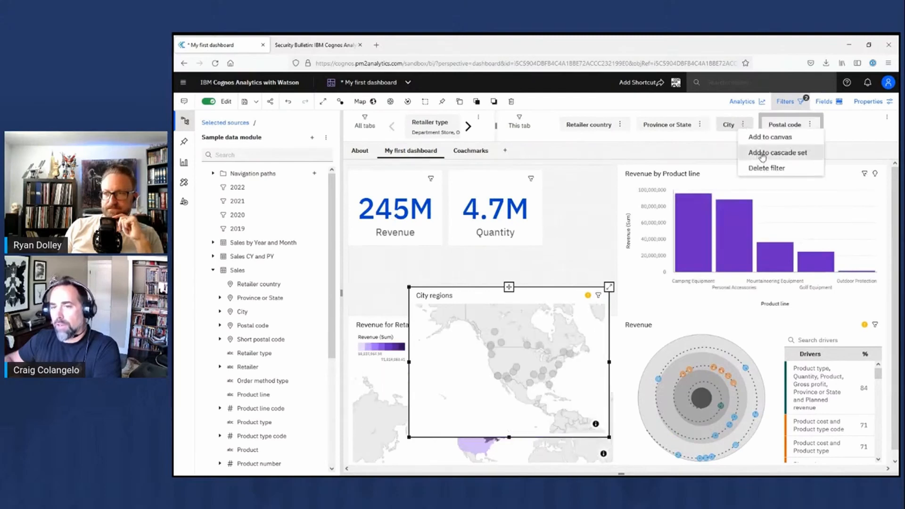
click(762, 156)
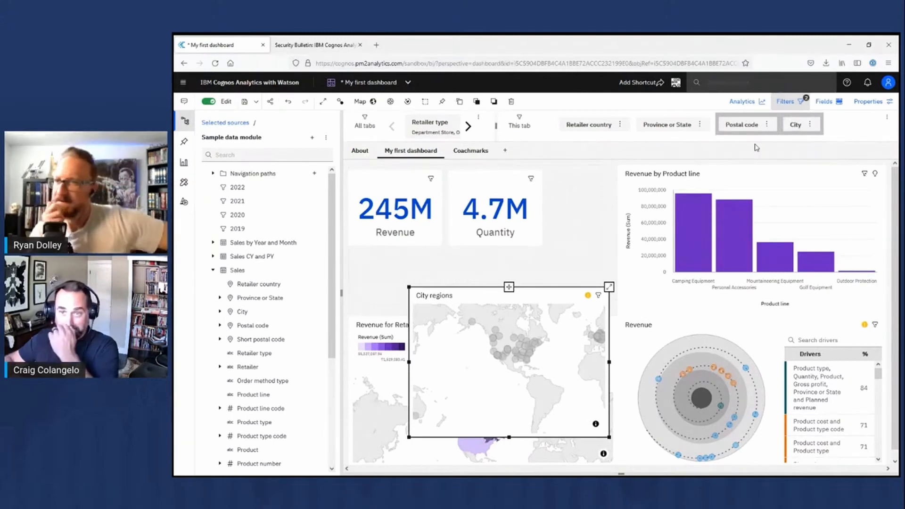
click(701, 126)
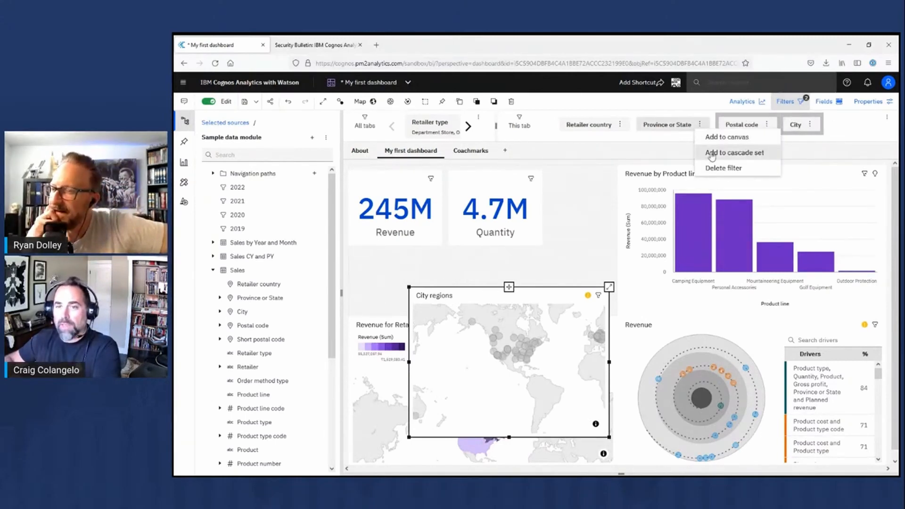
click(713, 153)
click(621, 125)
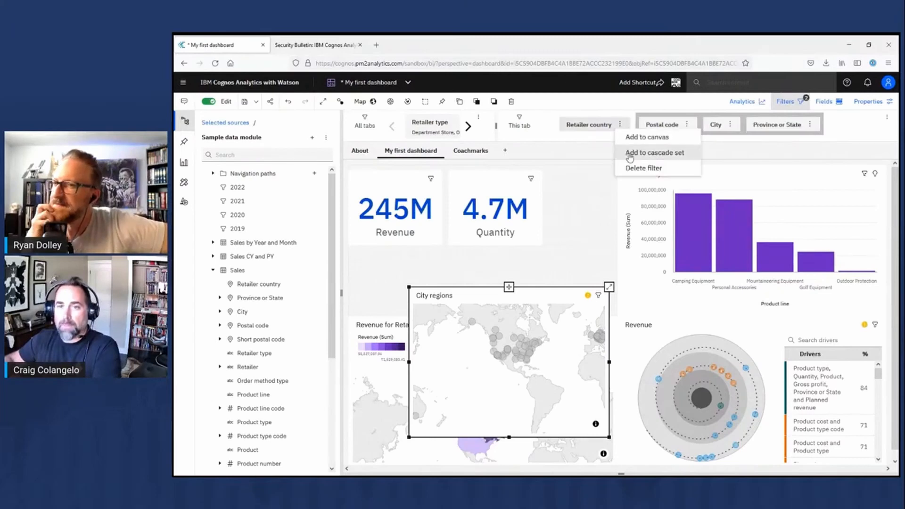
click(630, 153)
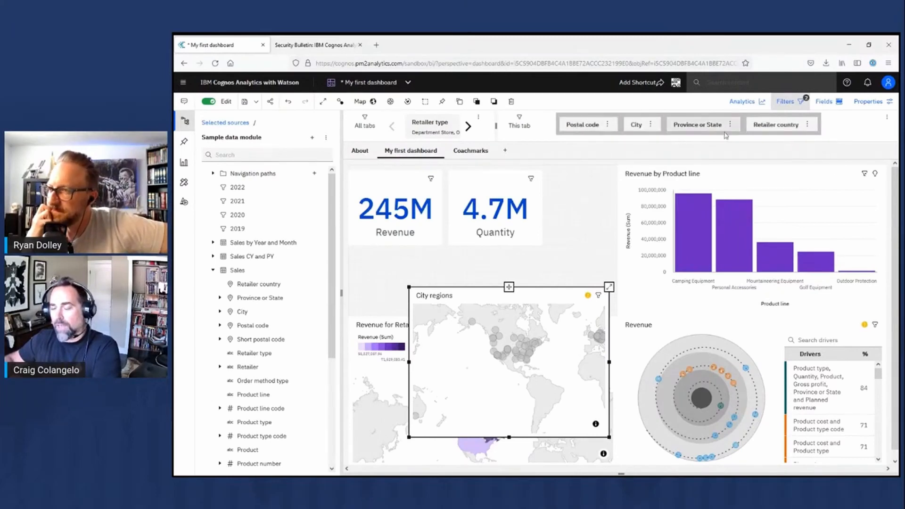
- Search the Postal code filter values for 809 and filter the tab to postal code 80925
click(583, 128)
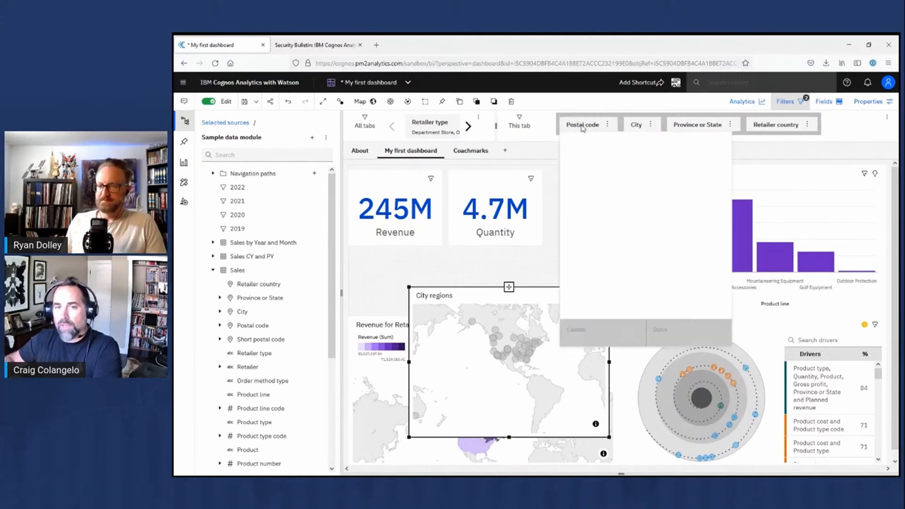
click(618, 157)
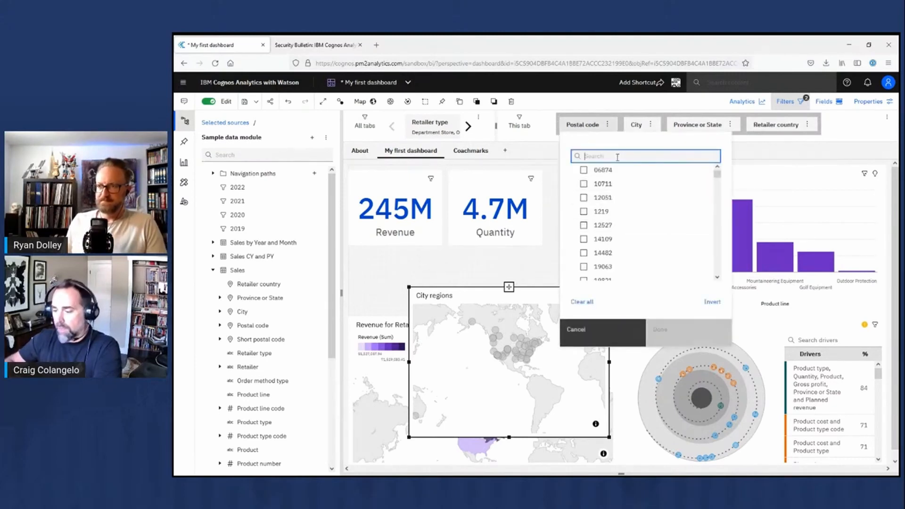
text(80)
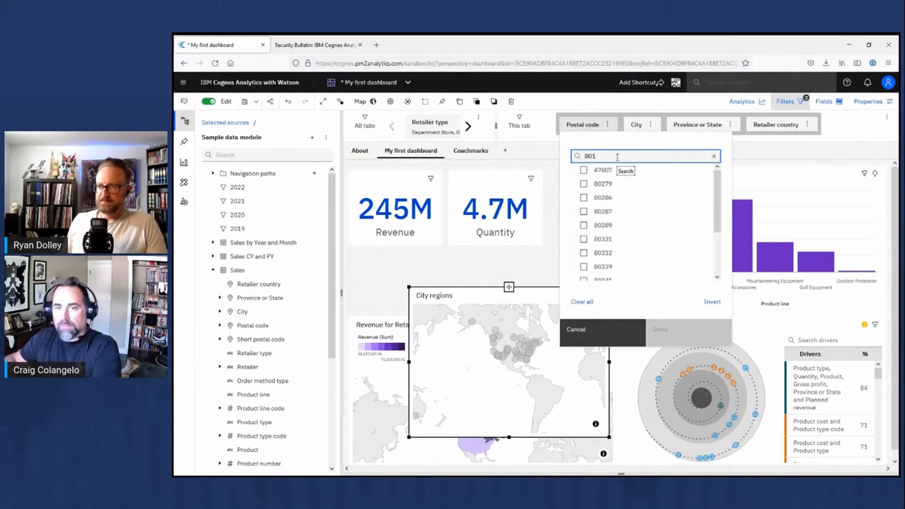
text(1)
key(BackSpace)
text(9)
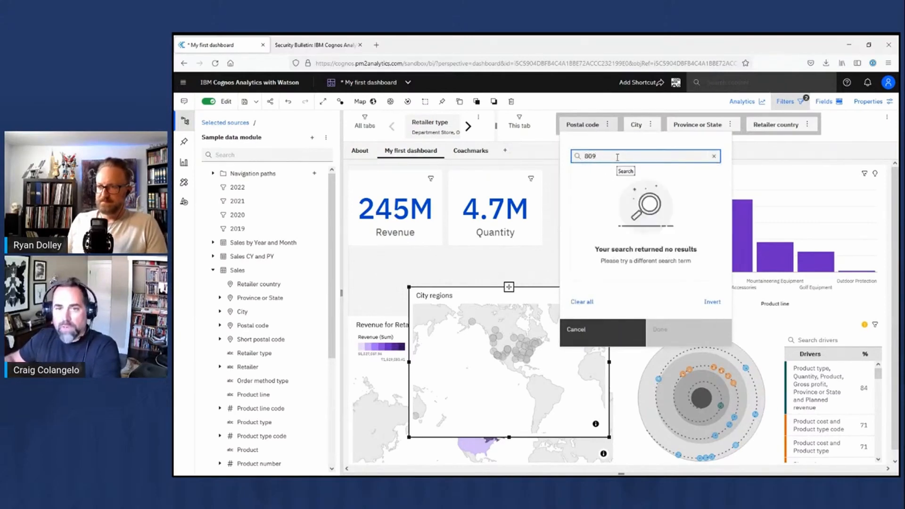
click(585, 170)
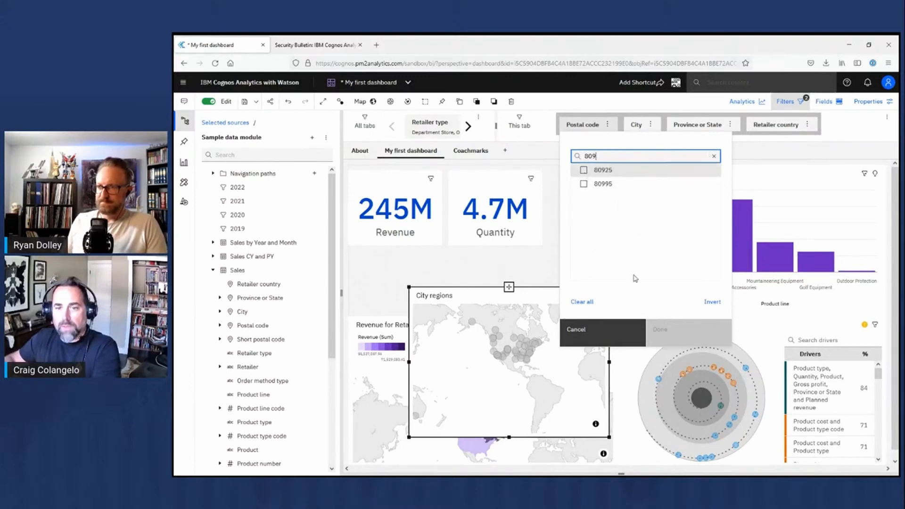
click(672, 332)
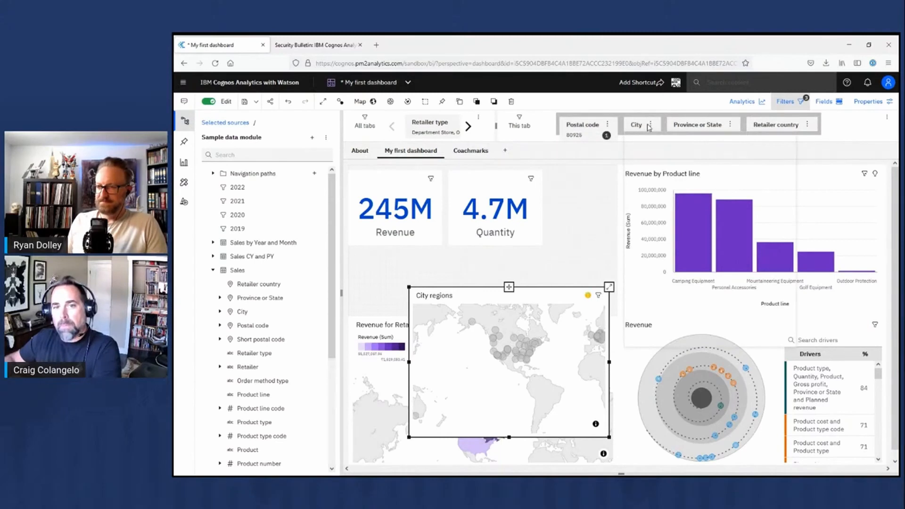
- Check the cascaded values offered by the City, Province or State and Retailer country filters, and close without selecting any
click(648, 127)
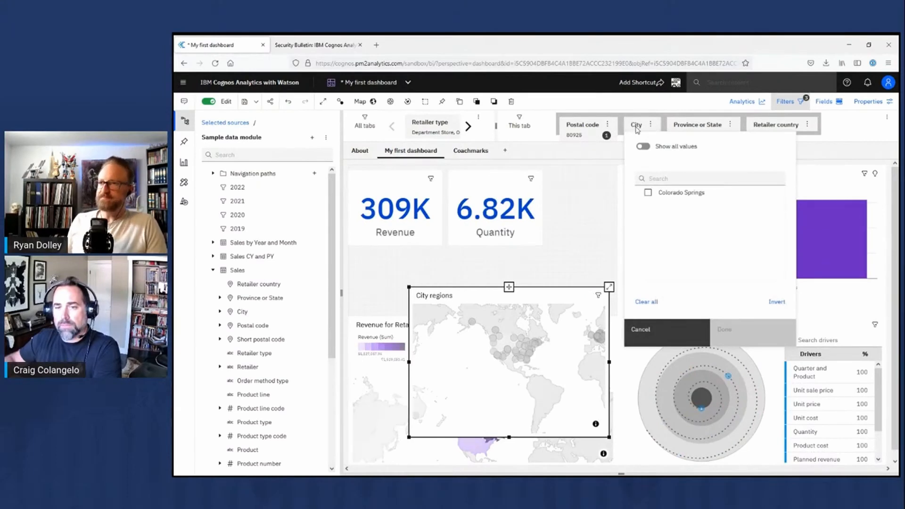
click(699, 127)
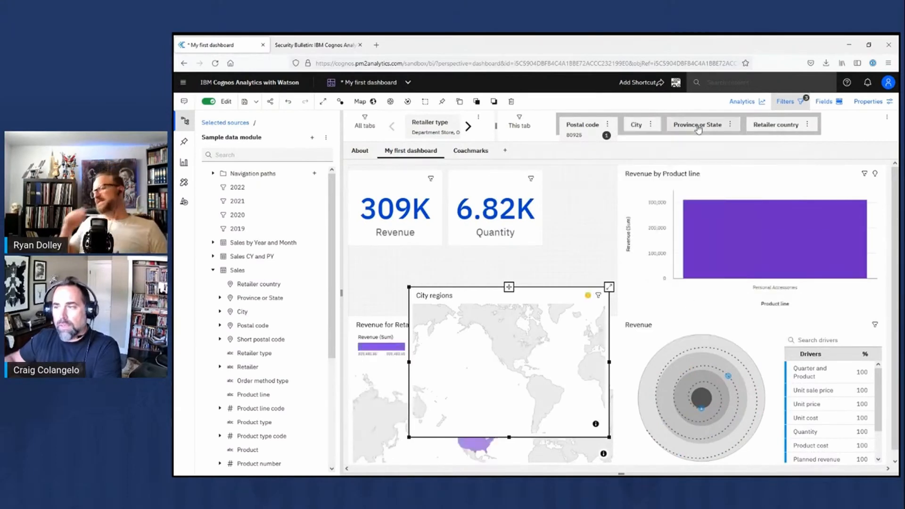
click(700, 128)
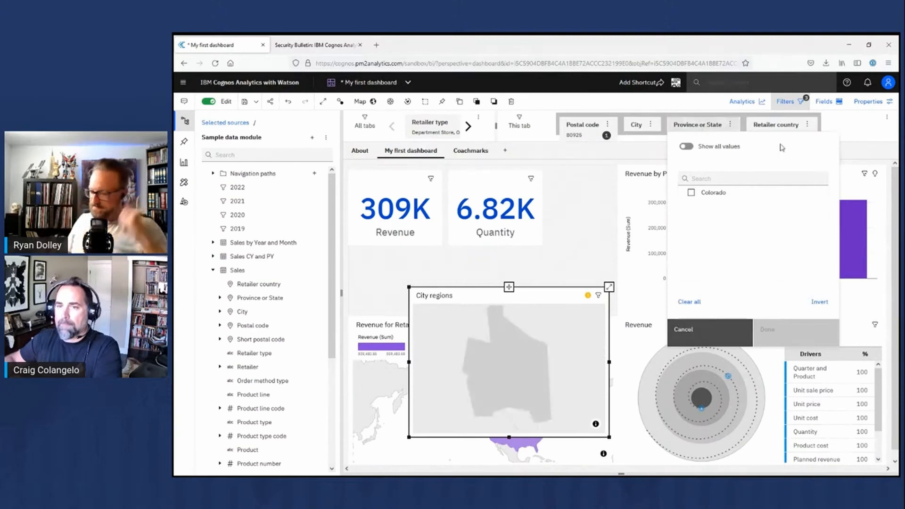
click(777, 126)
click(777, 125)
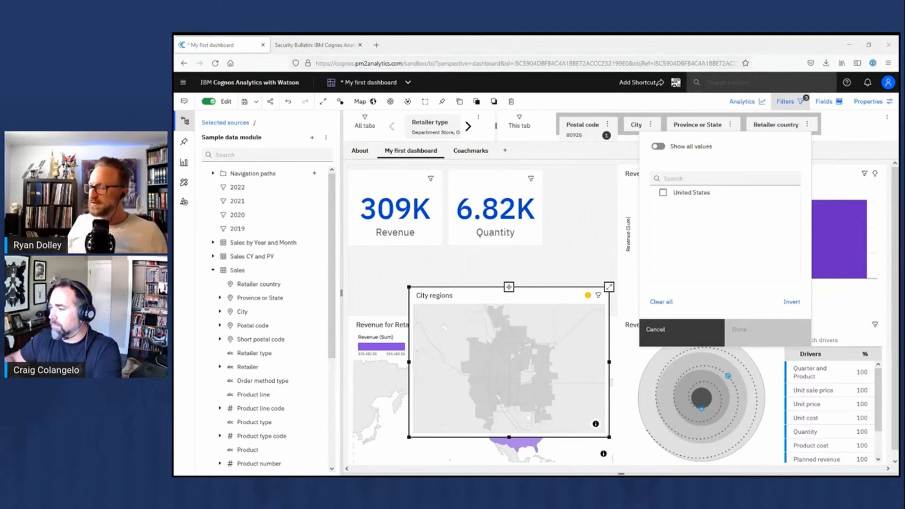
click(676, 339)
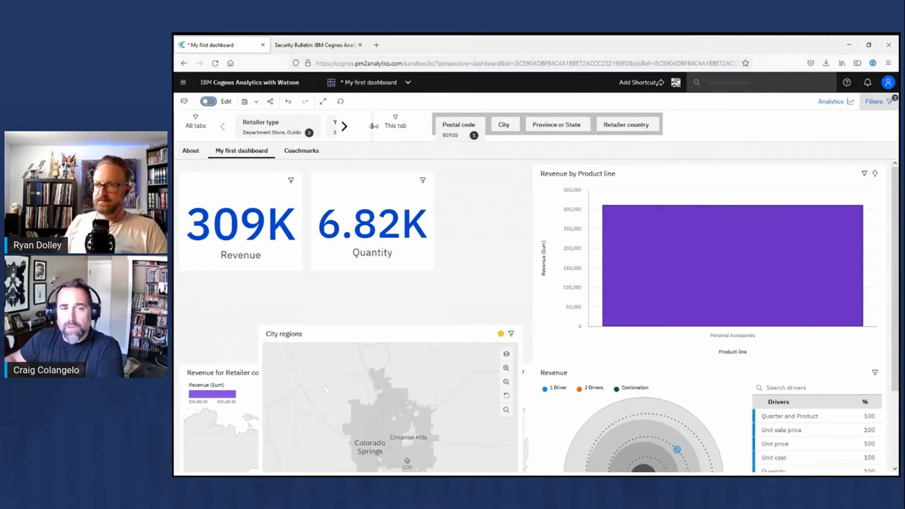
- Widen the All tabs filter area to show the Retailer type, Year and Quarter filters together
drag(373, 126, 503, 126)
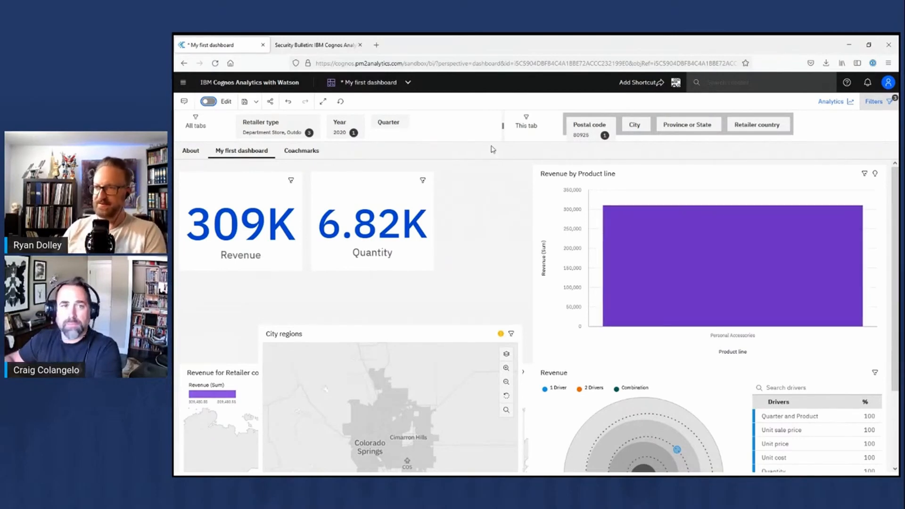
- Switch to the Visualization gallery dashboard and restore the maximized Policies by Expiry Month line chart to its normal size
click(409, 84)
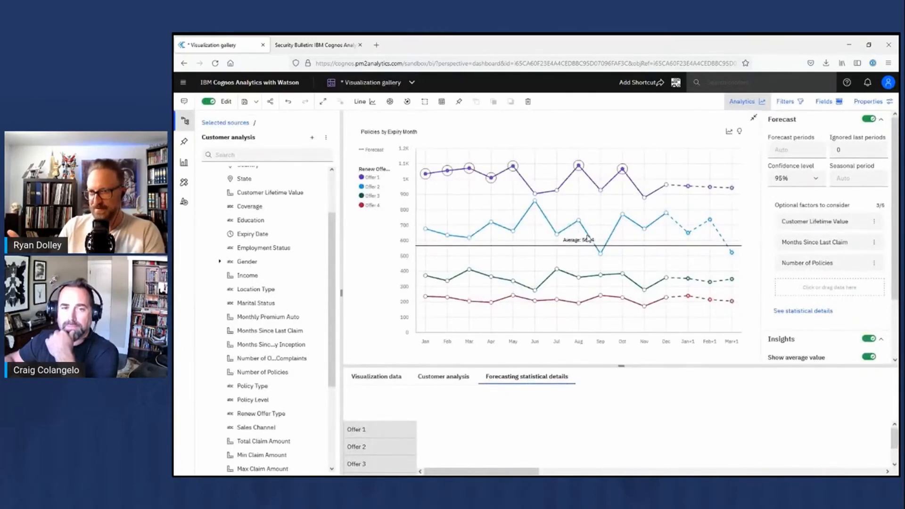
click(754, 117)
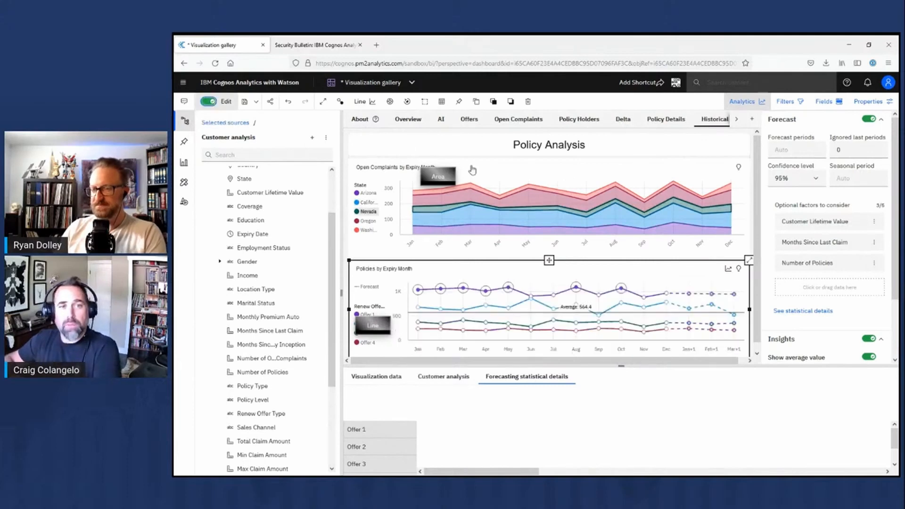
- Turn off editing for the Visualization gallery dashboard and show its Overview page
click(207, 102)
click(207, 102)
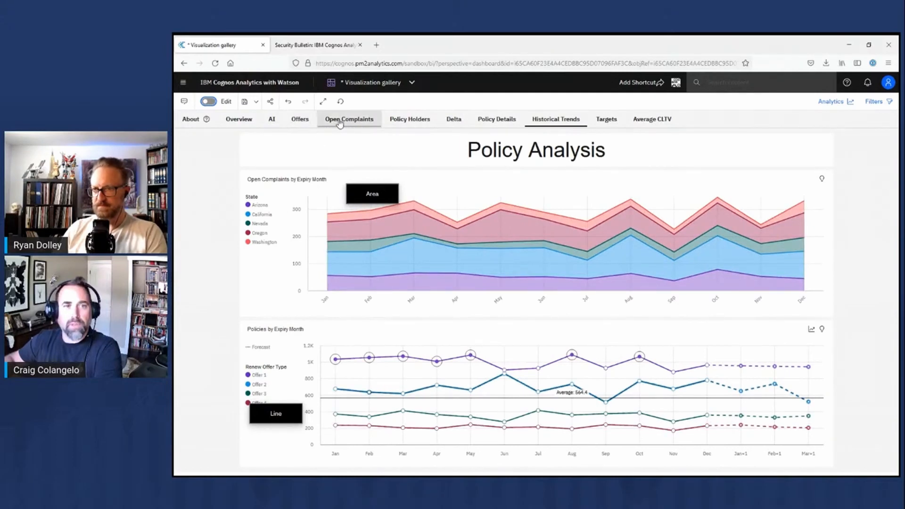
click(300, 121)
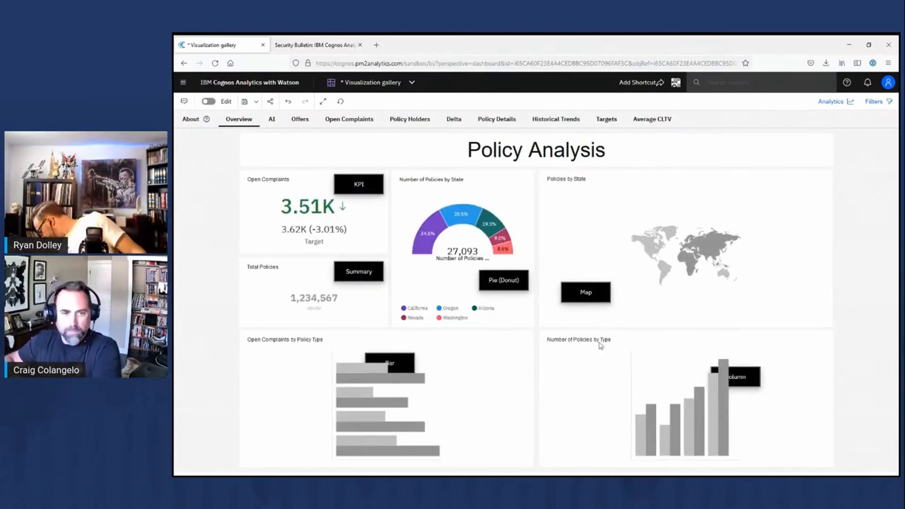
- Maximize the Open Complaints by Policy Type bar chart and turn on editing
click(450, 343)
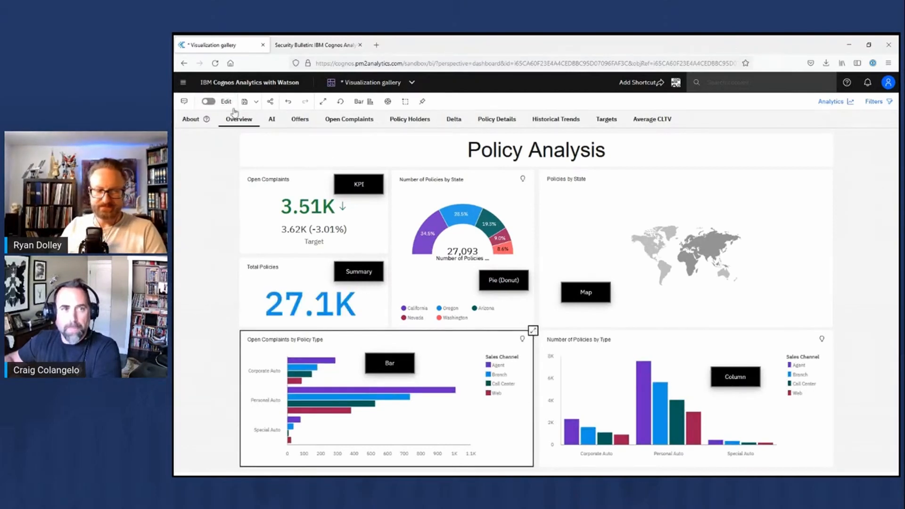
click(207, 101)
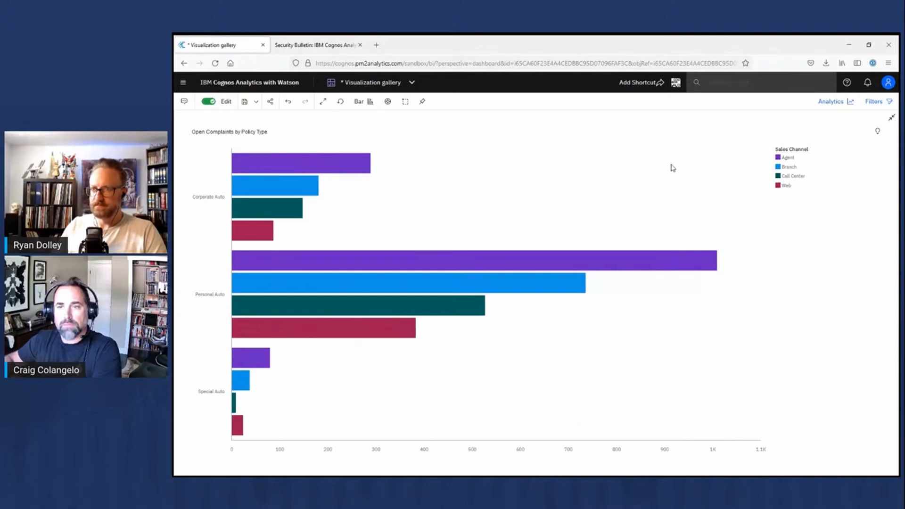
- Show the dashboard properties with the Canvas settings collapsed, and restore the Open Complaints by Policy Type chart to its normal size
click(893, 119)
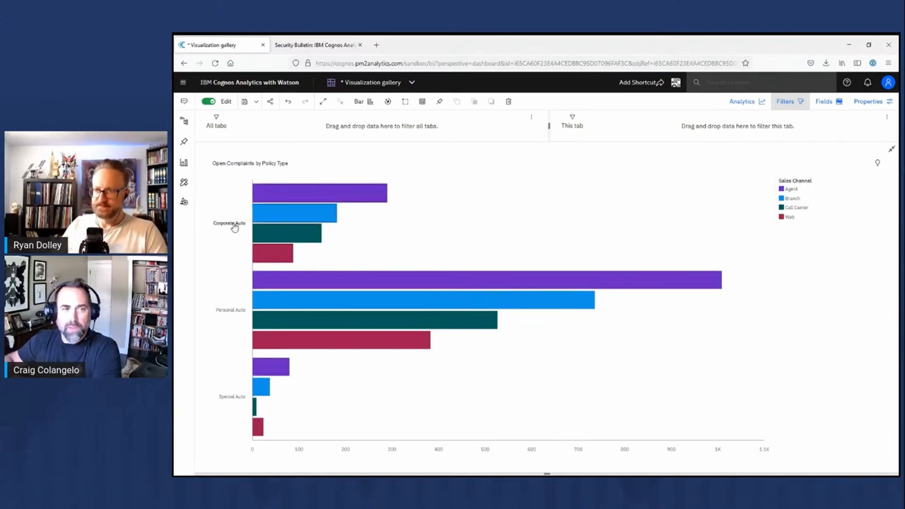
mouse_move(234, 225)
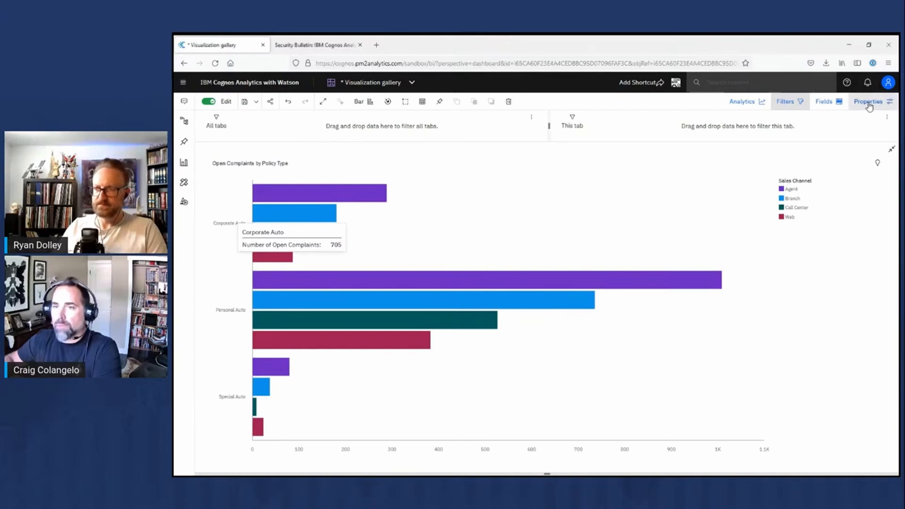
click(870, 104)
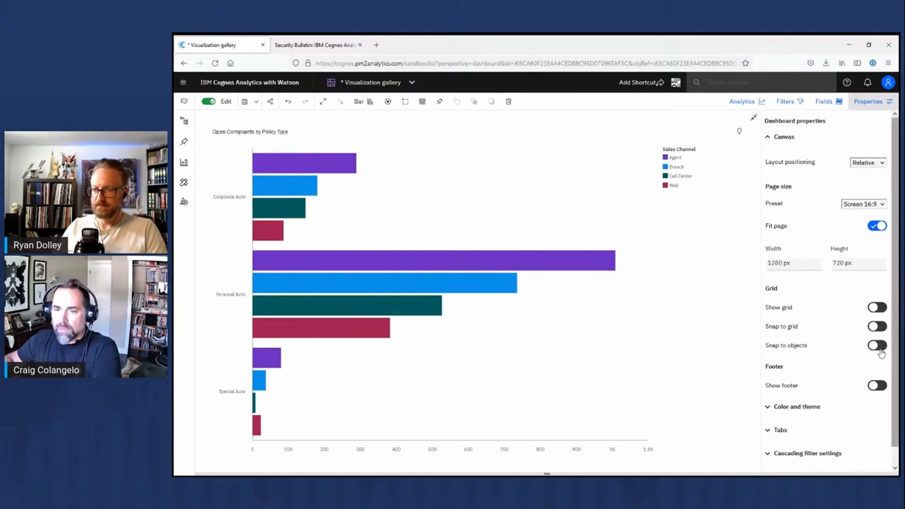
scroll(894, 396, down, 1)
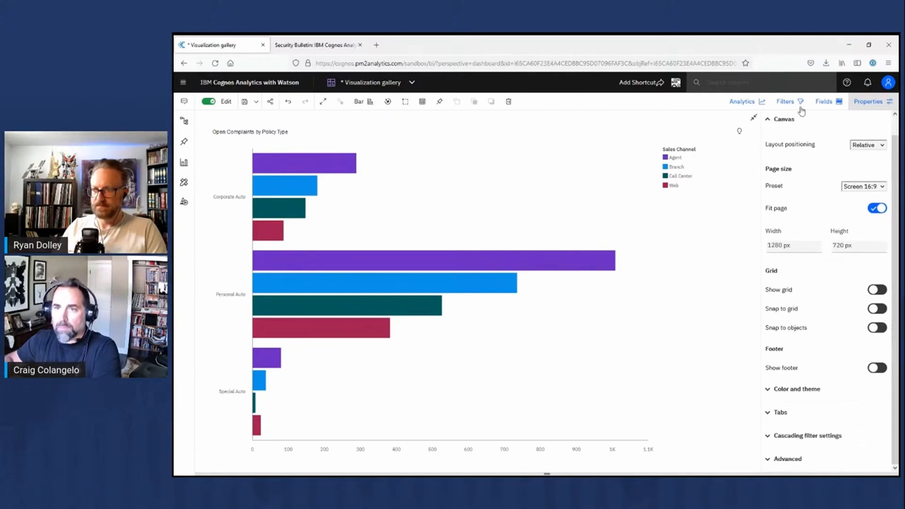
click(773, 120)
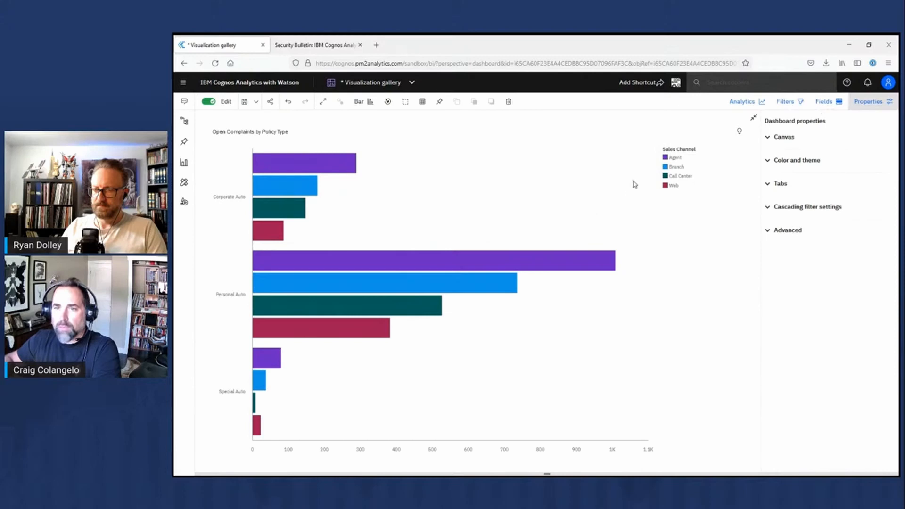
click(754, 117)
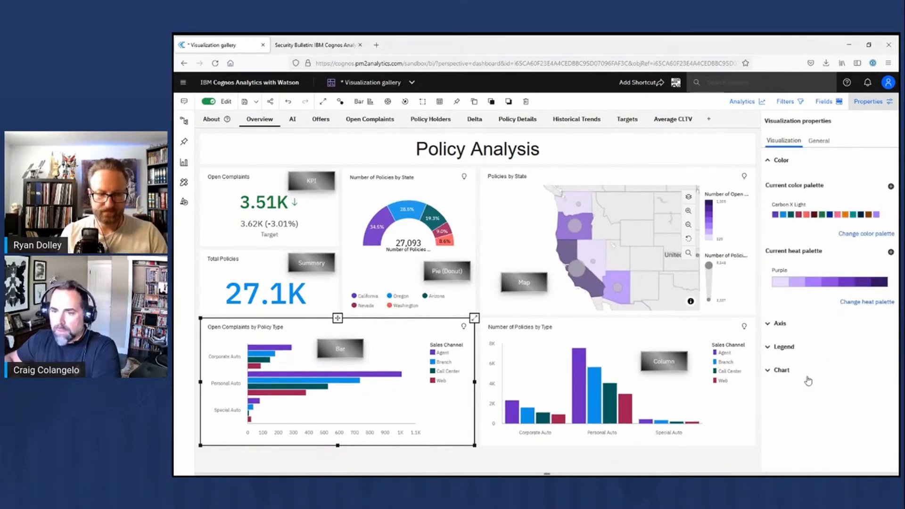
- Turn on data value labels in the axis properties of the Open Complaints by Policy Type chart
click(770, 327)
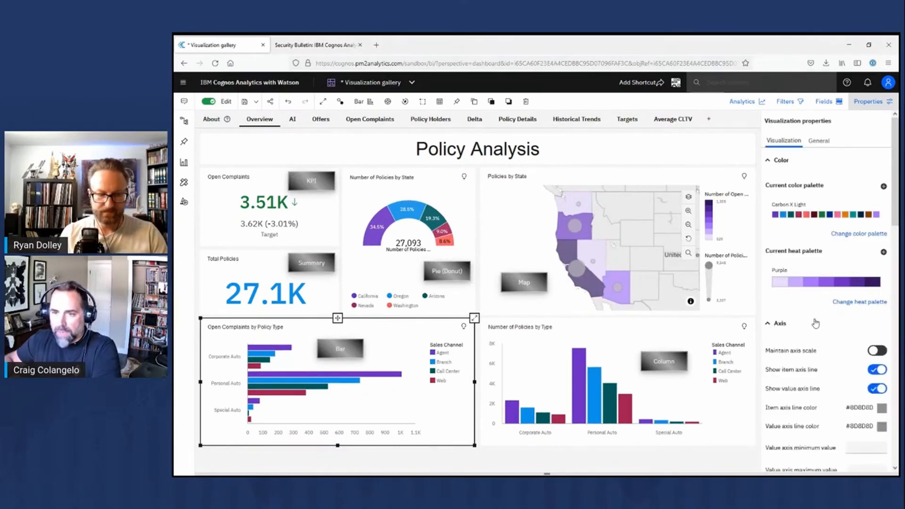
drag(895, 211, 895, 448)
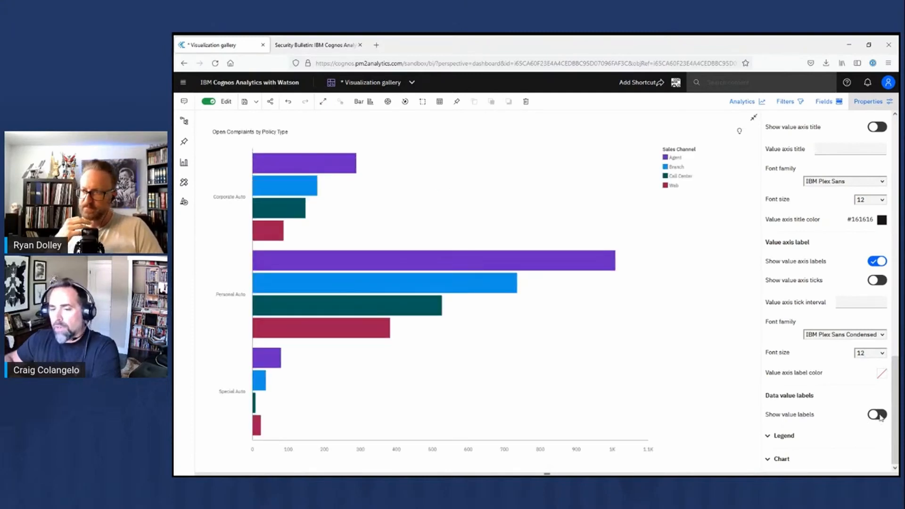
click(878, 415)
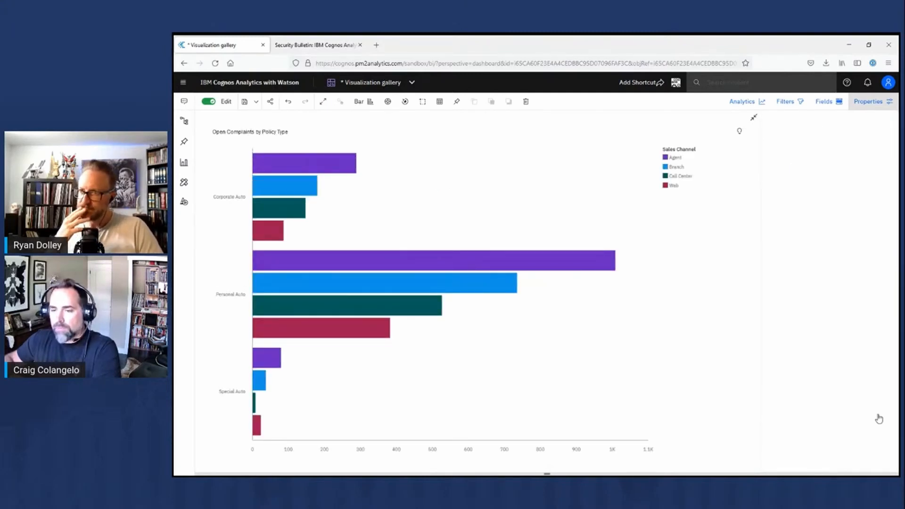
click(880, 416)
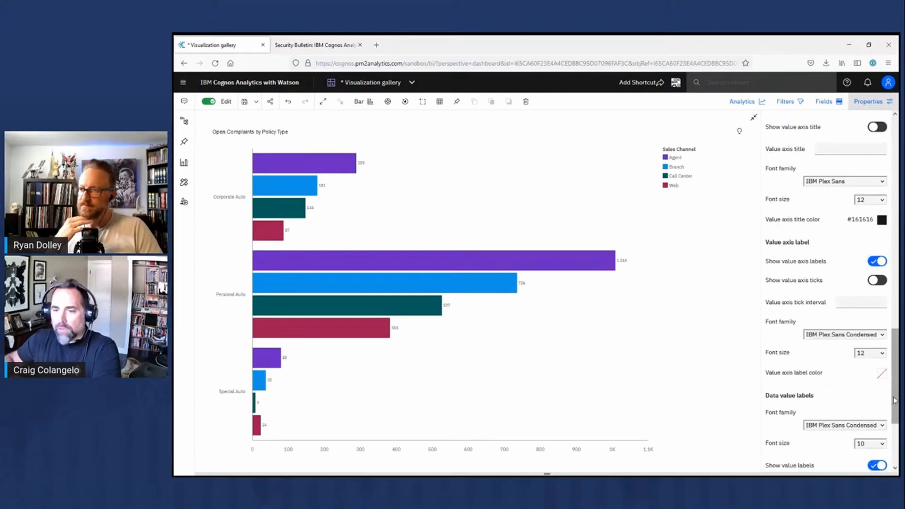
- Set the value label format of the bar chart to Percentage of color
drag(893, 397, 892, 428)
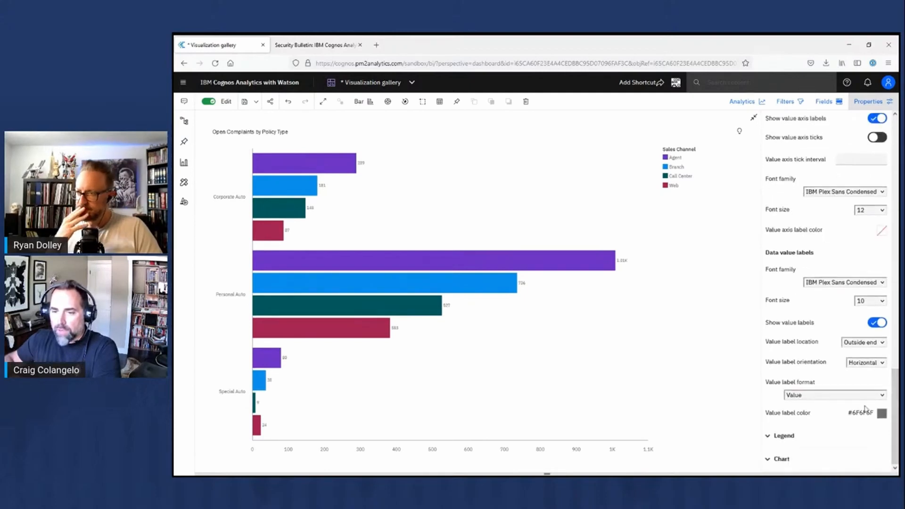
click(837, 395)
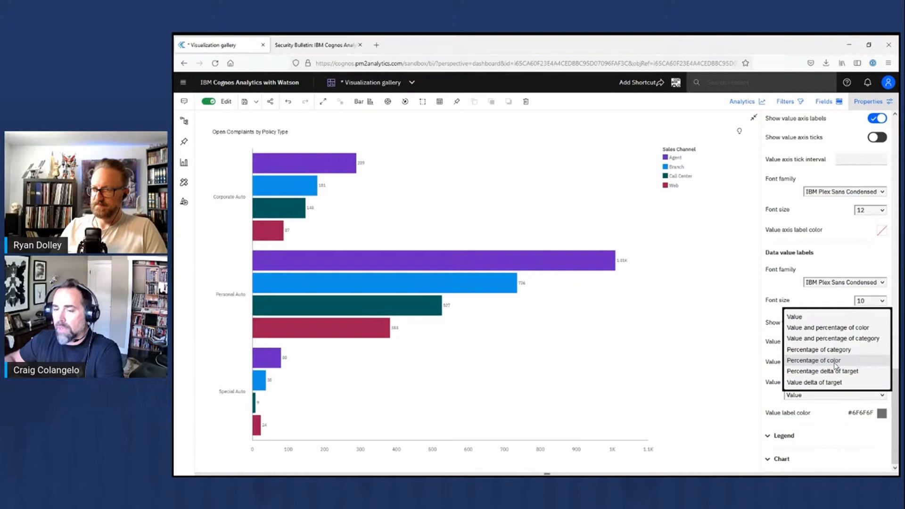
click(836, 361)
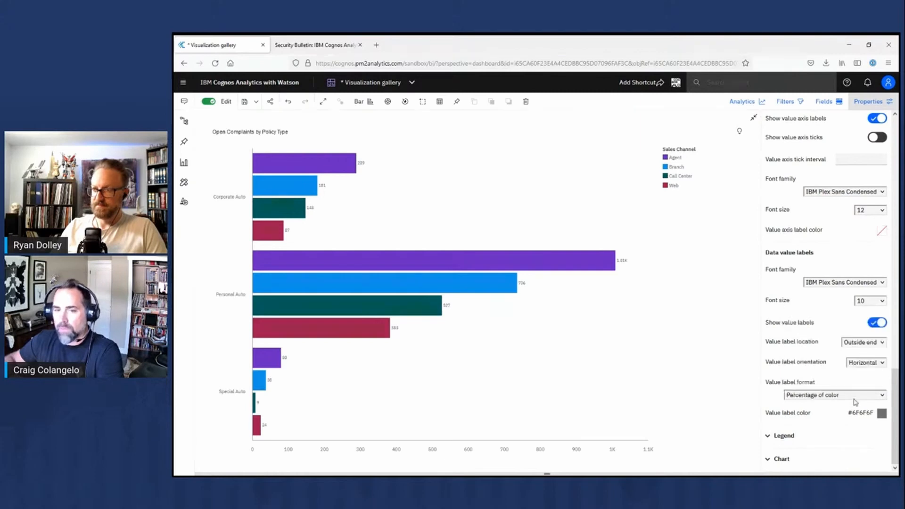
click(247, 133)
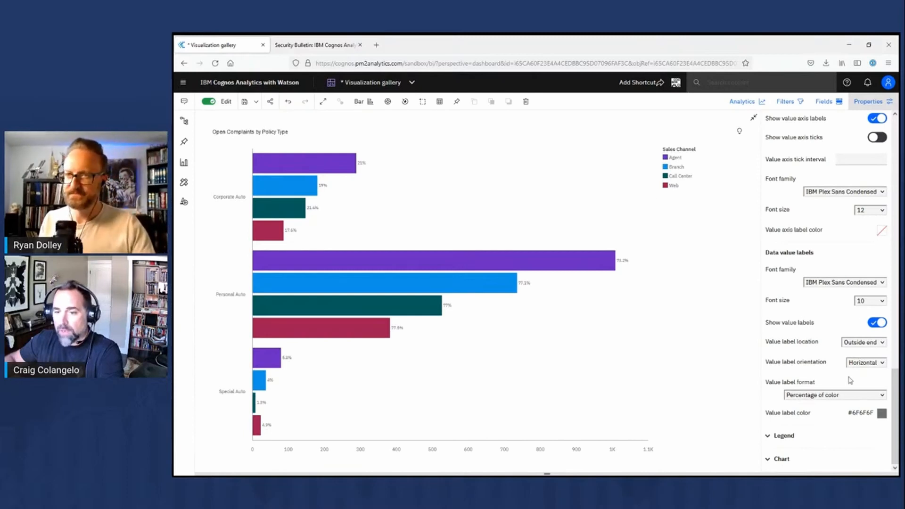
- Set the bar chart's value label format to Value and percentage of category
click(875, 398)
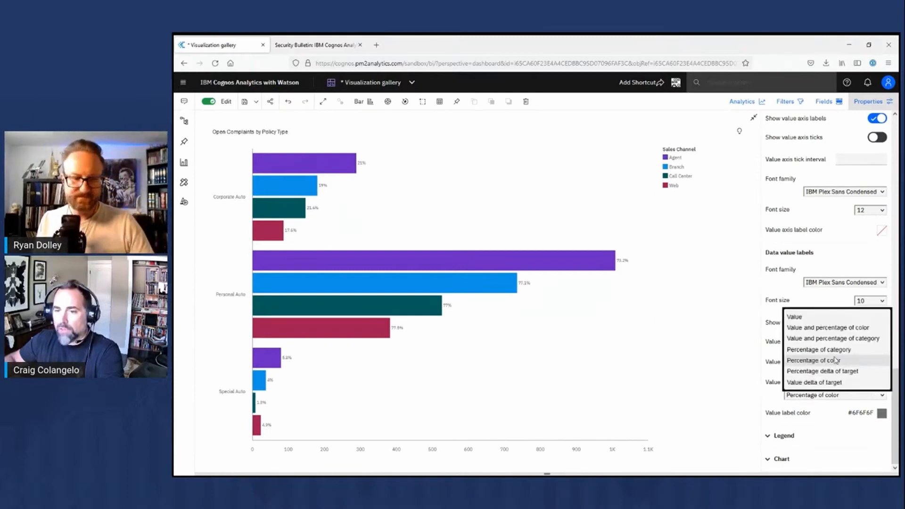
click(878, 338)
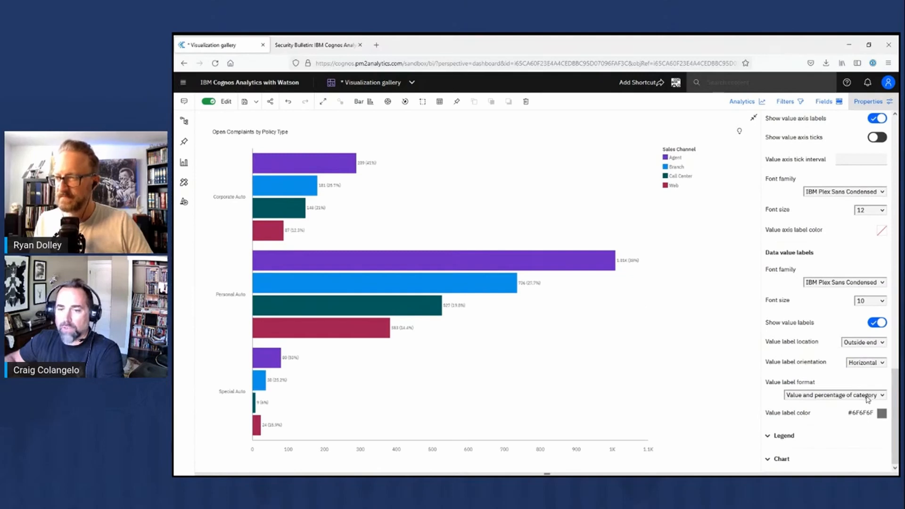
click(867, 398)
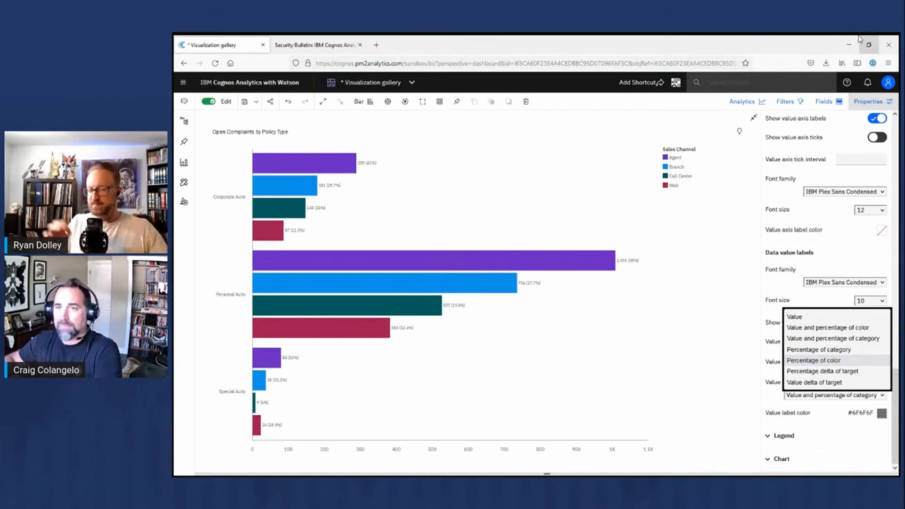
click(826, 101)
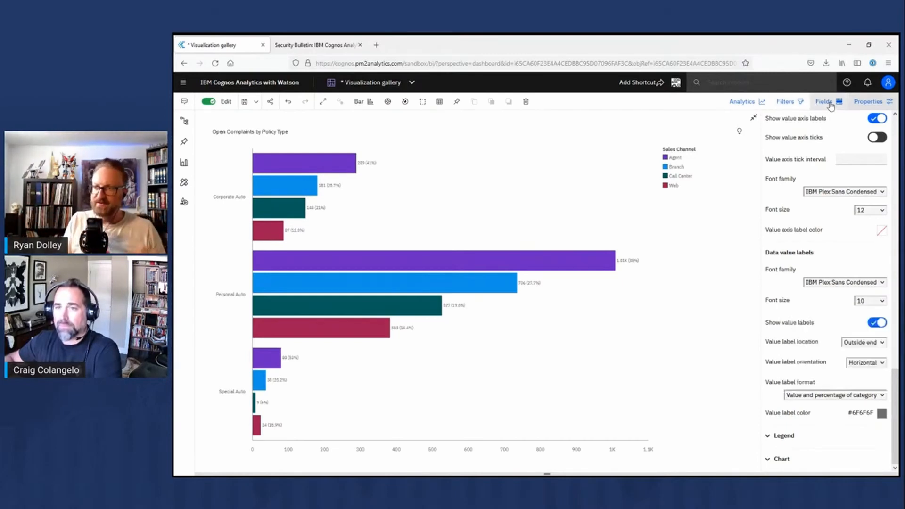
- Assign Max Claim Amount from the Customer Analysis data as the bar chart's Target field
click(825, 101)
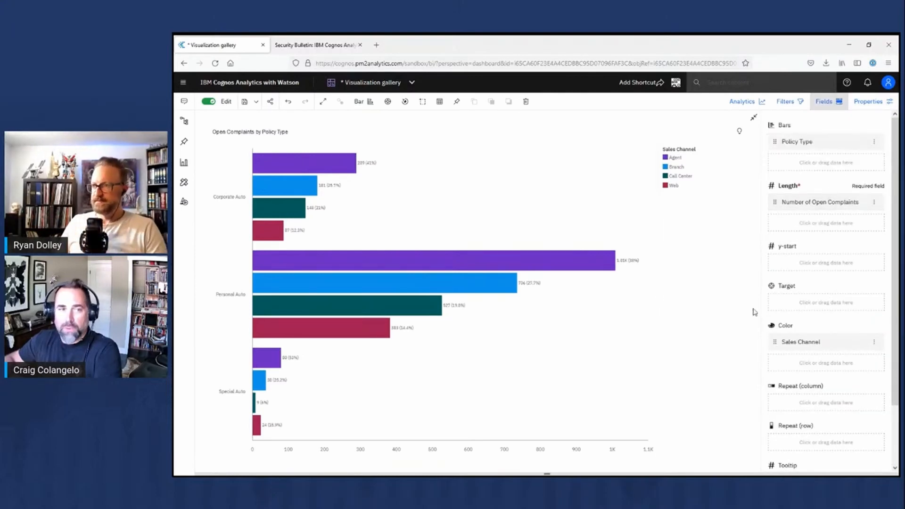
click(184, 121)
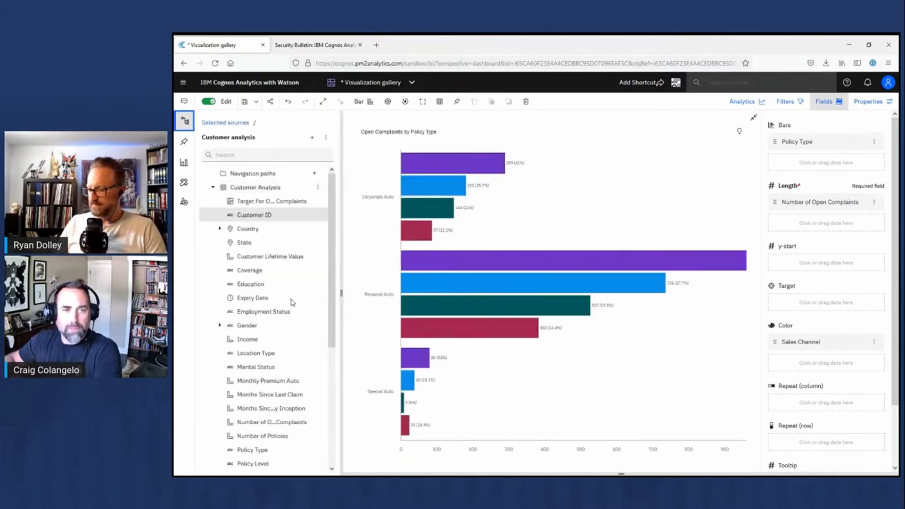
drag(331, 322, 337, 423)
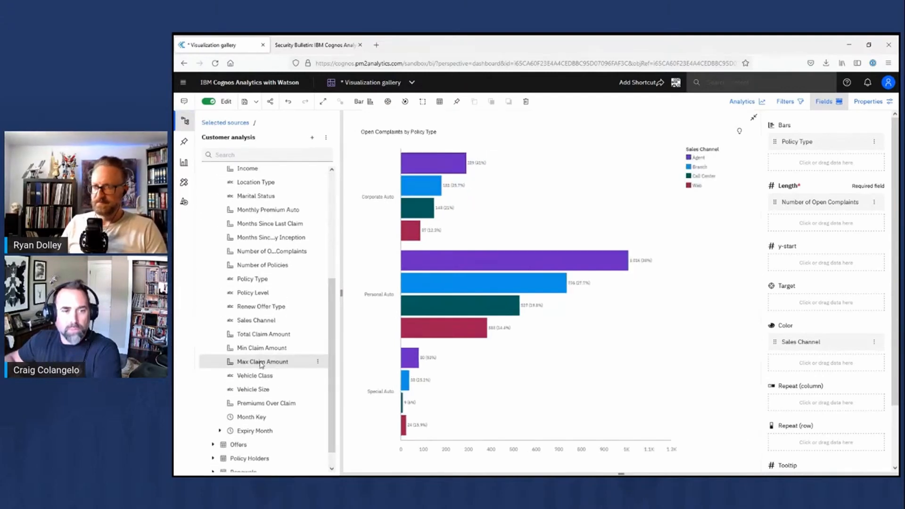
drag(261, 364, 813, 304)
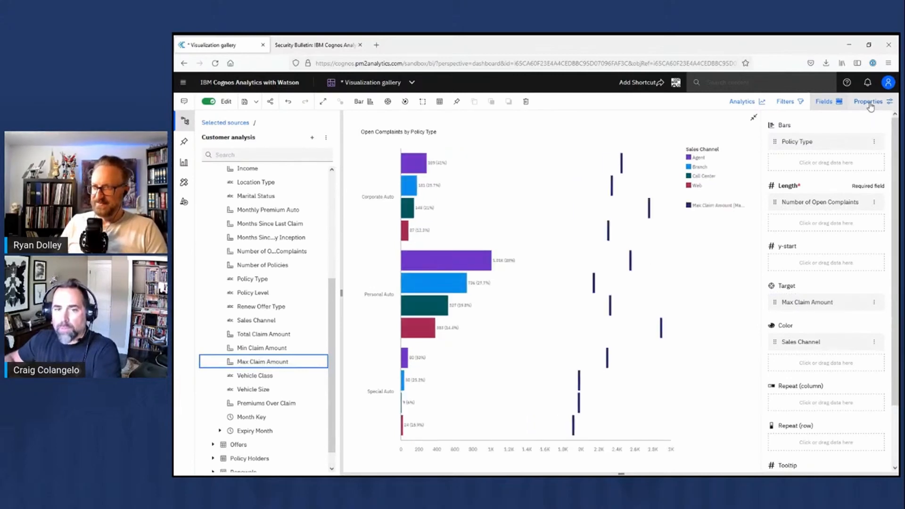
- Set the bar chart's value label format to Percentage delta of target
click(871, 107)
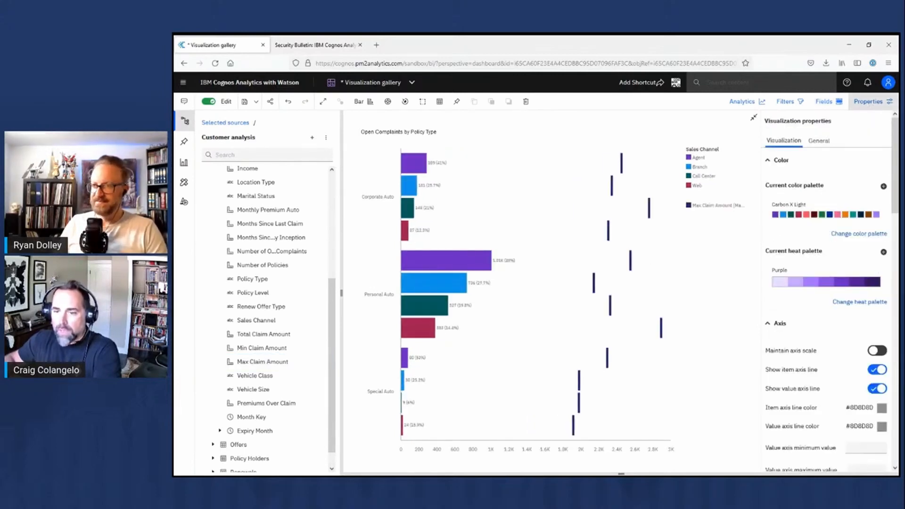
click(896, 442)
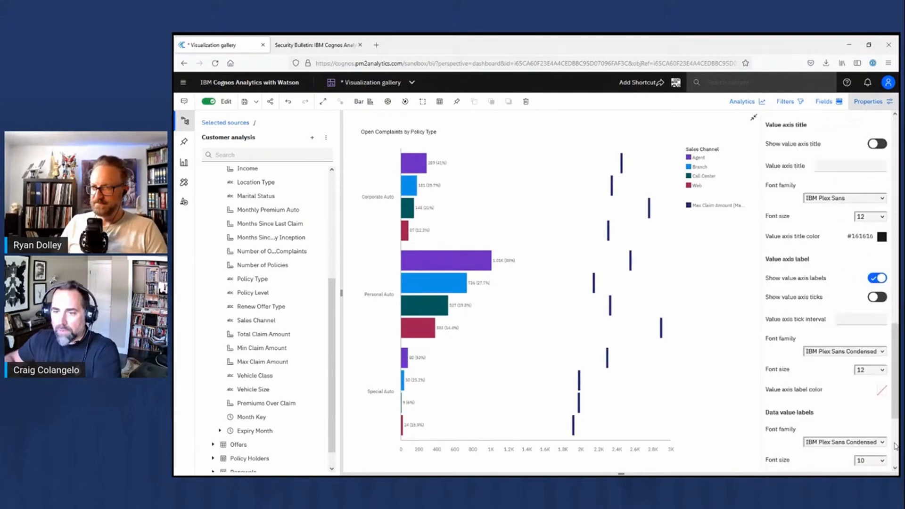
click(872, 397)
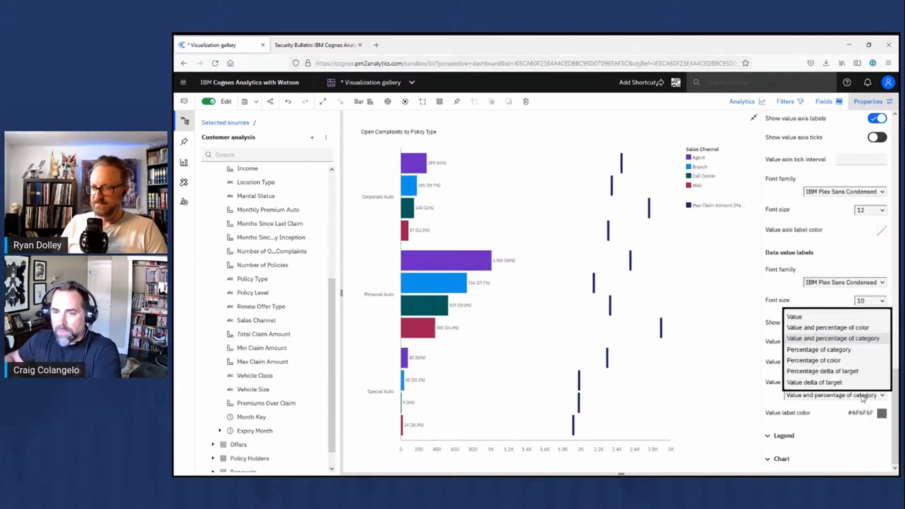
click(835, 371)
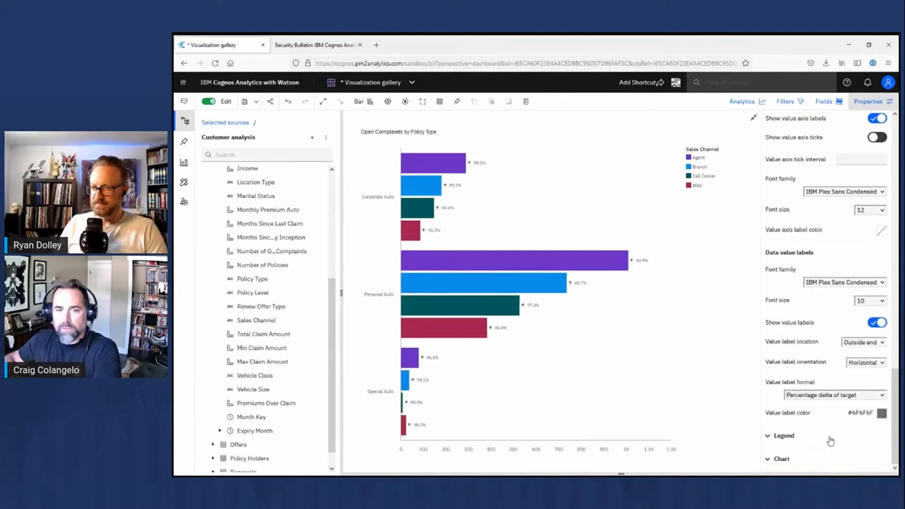
- Restore the Open Complaints by Policy Type chart to normal size and show the Policy Details page with editing off
click(491, 330)
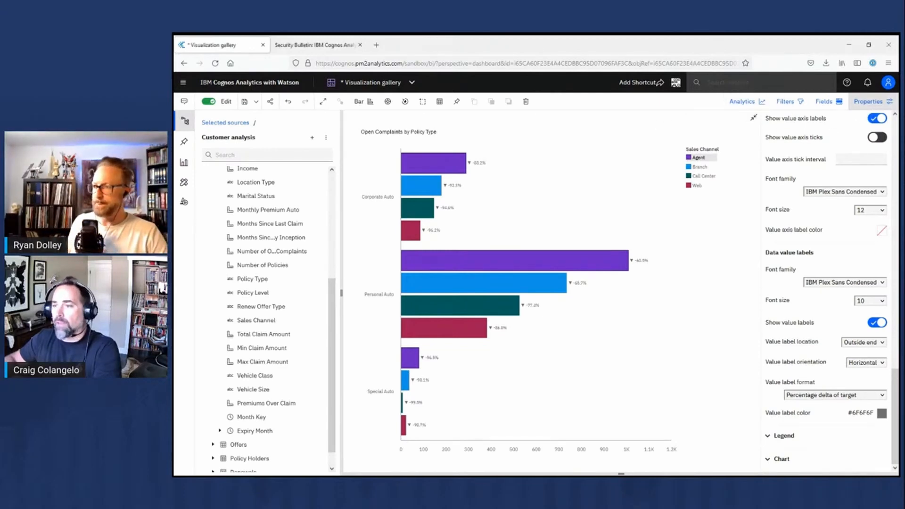
click(754, 118)
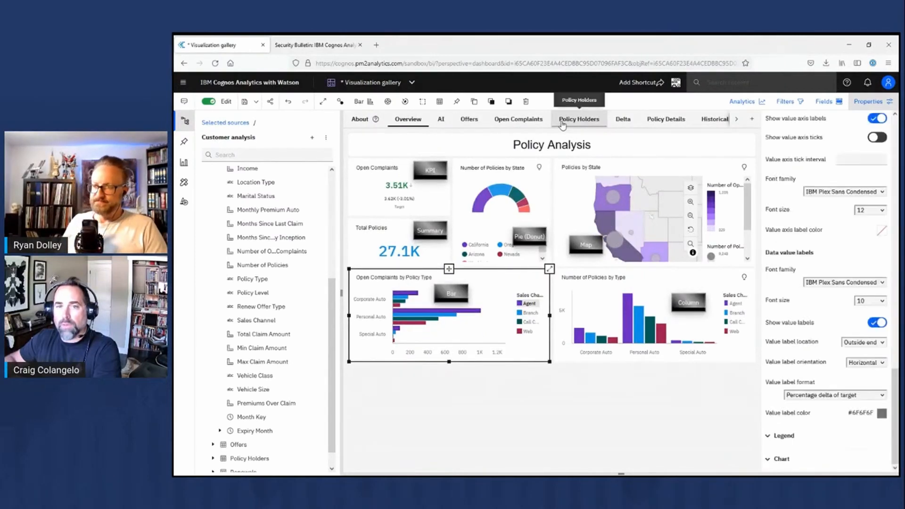
click(562, 123)
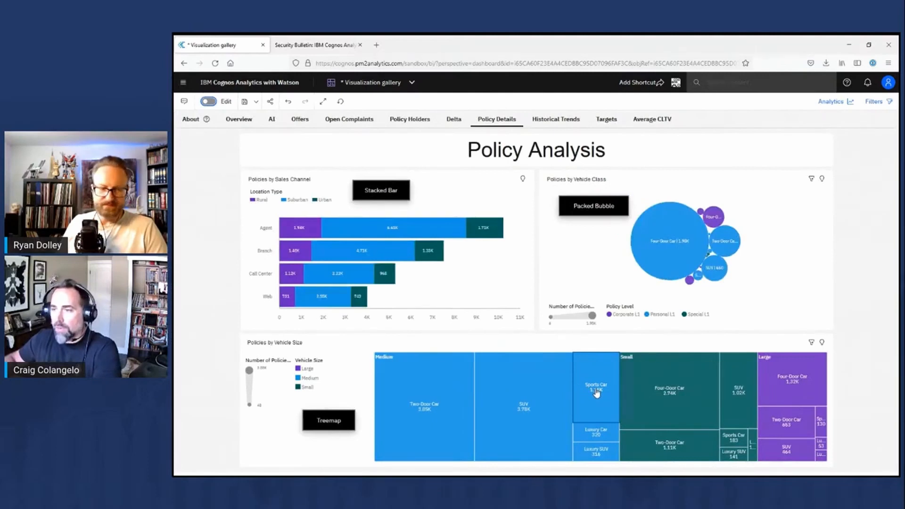
- Examine the medium Sports Car and small Four-Door Car blocks in the Policies by Vehicle Size treemap
mouse_move(597, 393)
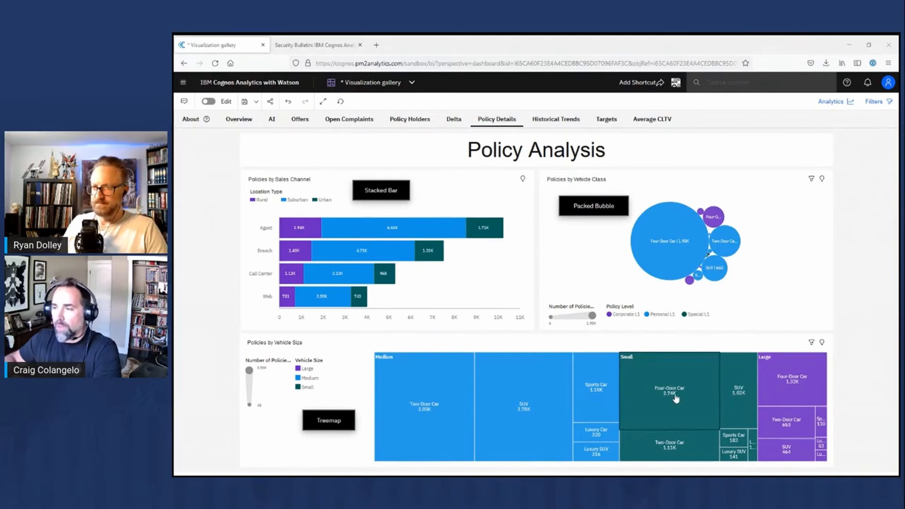
mouse_move(676, 399)
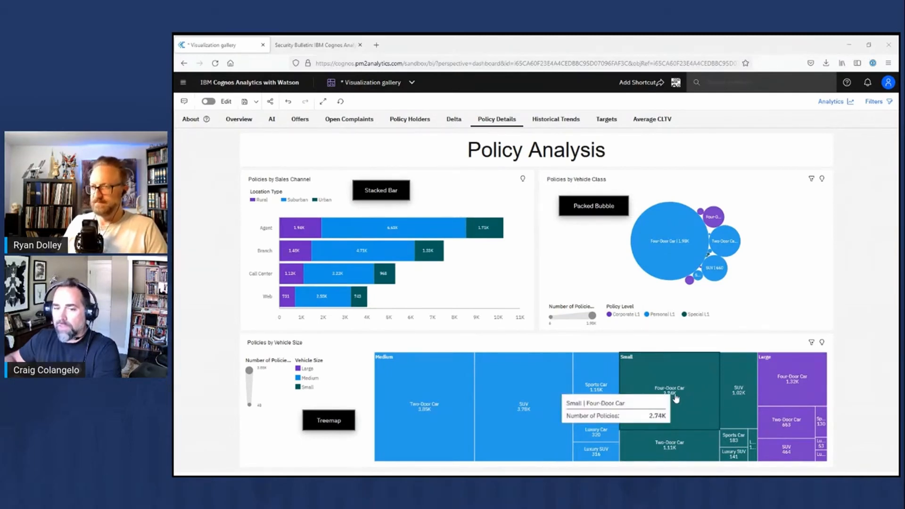